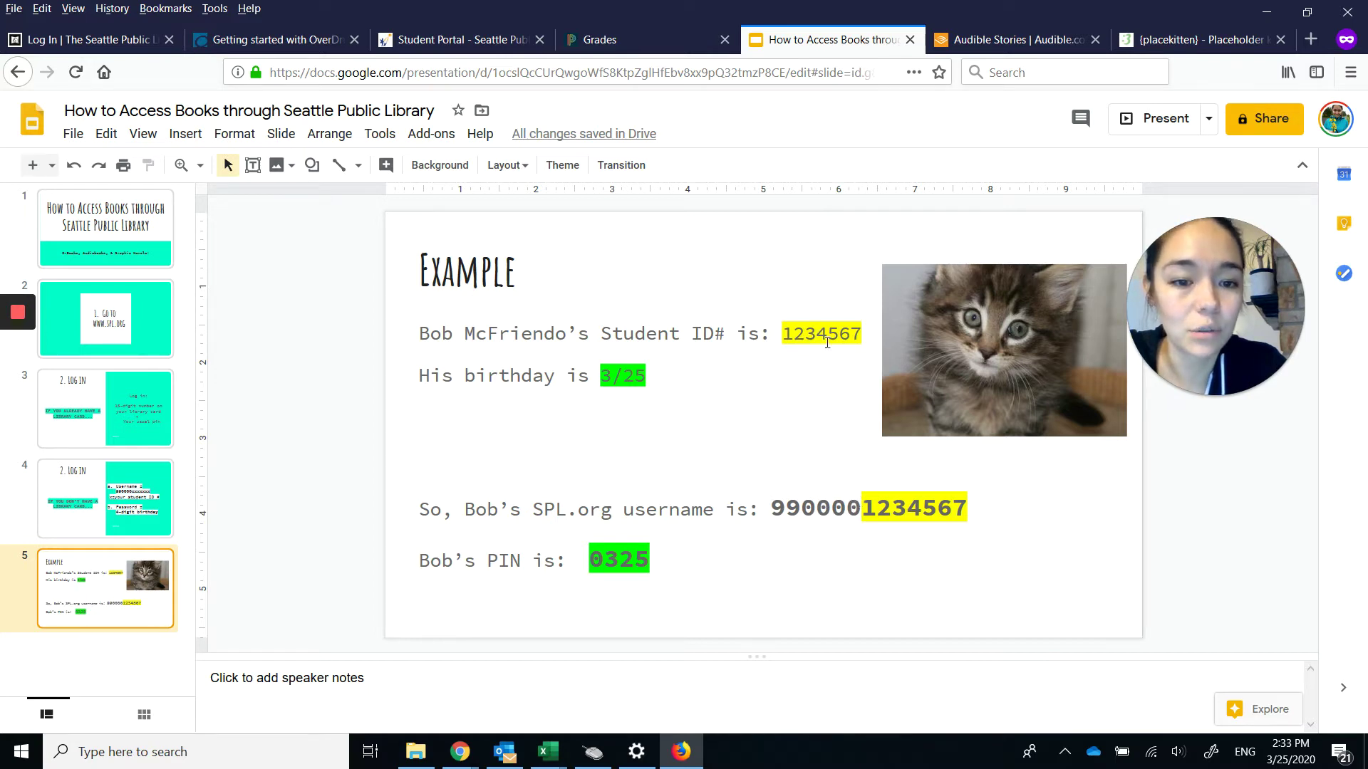
# Select the username example text on the slide, then switch to the Seattle Public Schools Student Portal tab.
pyautogui.click(942, 527)
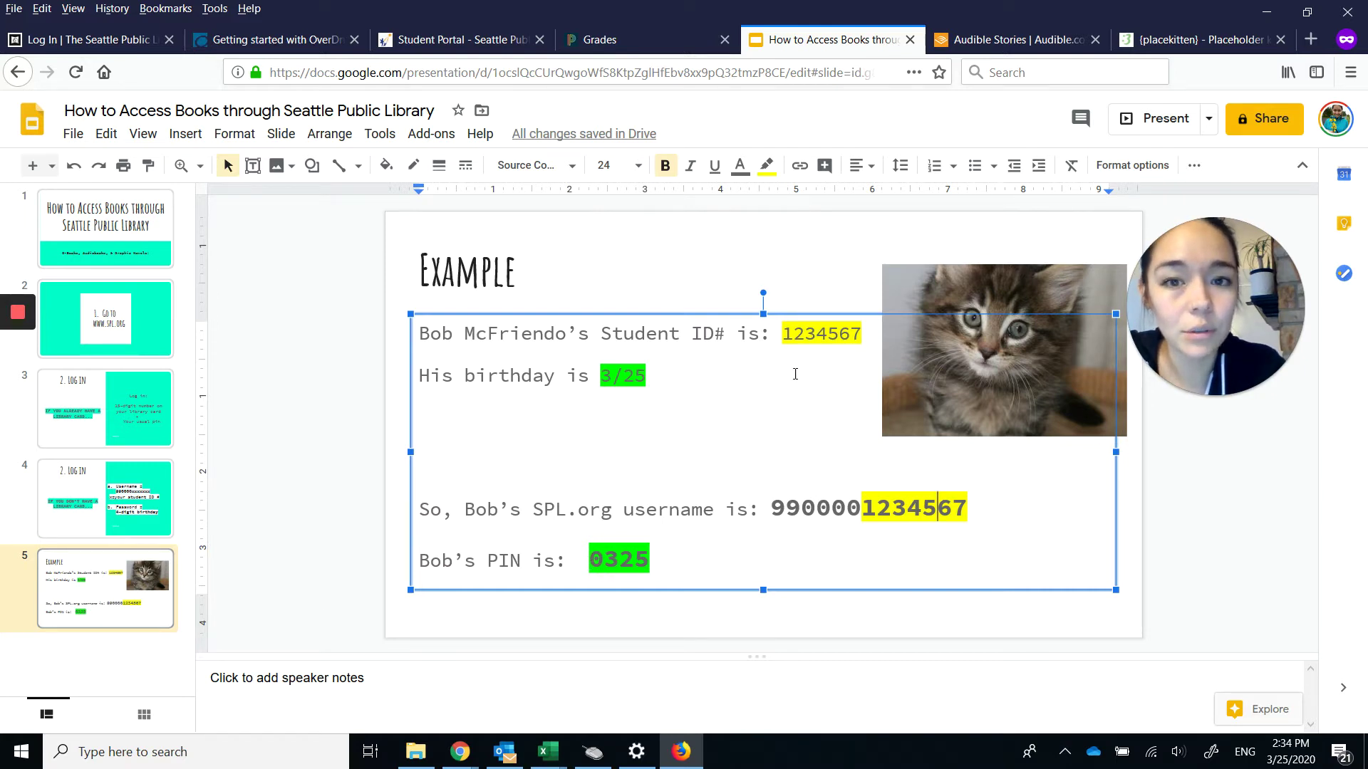
pyautogui.click(456, 39)
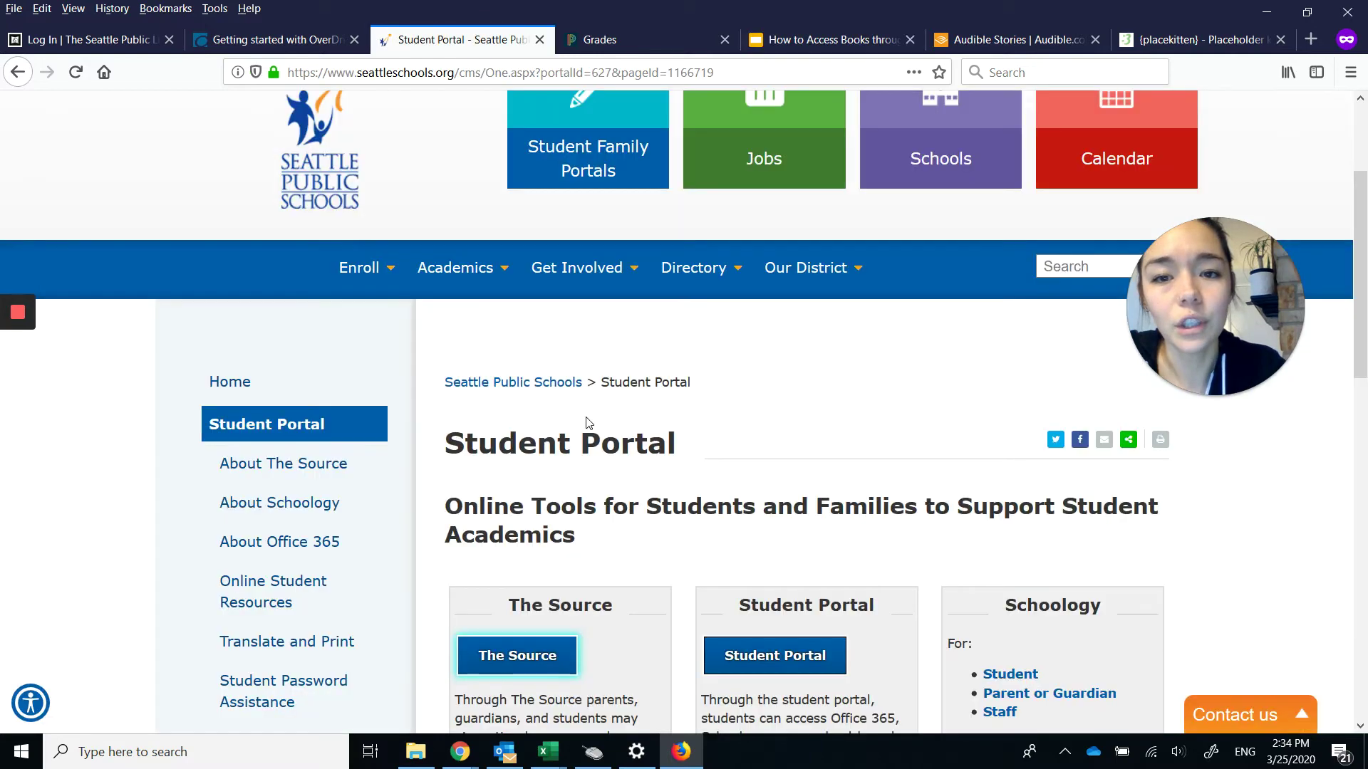
# Go to the student grades page in The Source and choose Stay Signed In on the inactivity warning.
pyautogui.scroll(5, 589, 423)
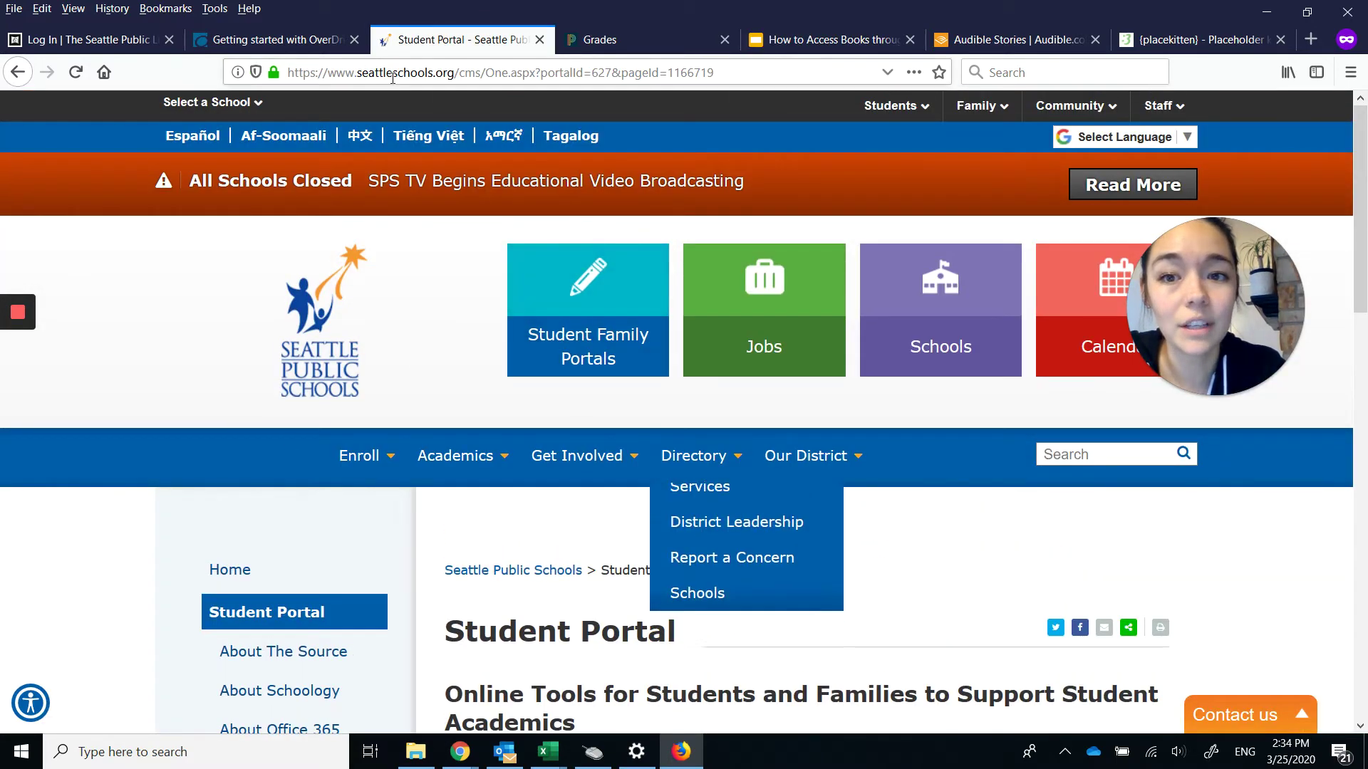
pyautogui.scroll(-4, 650, 353)
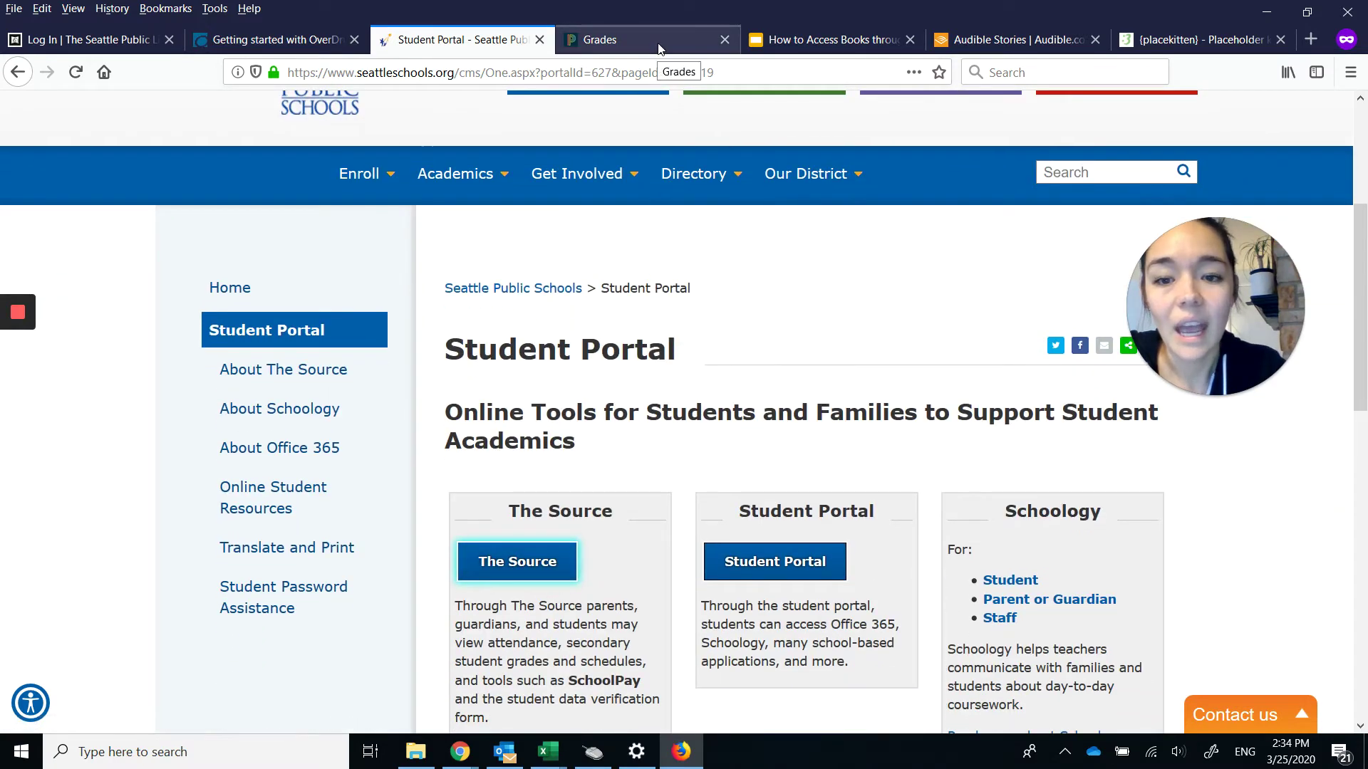
pyautogui.click(634, 40)
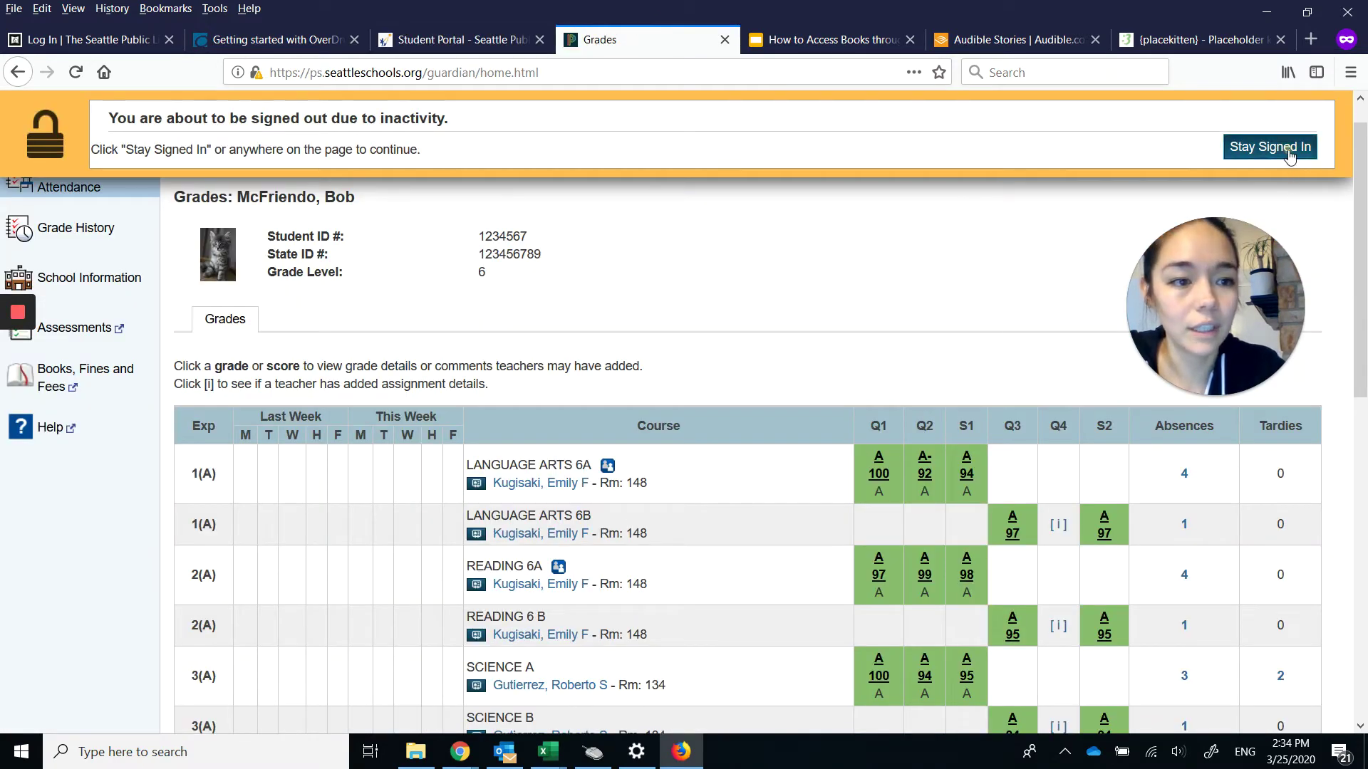
pyautogui.click(1276, 148)
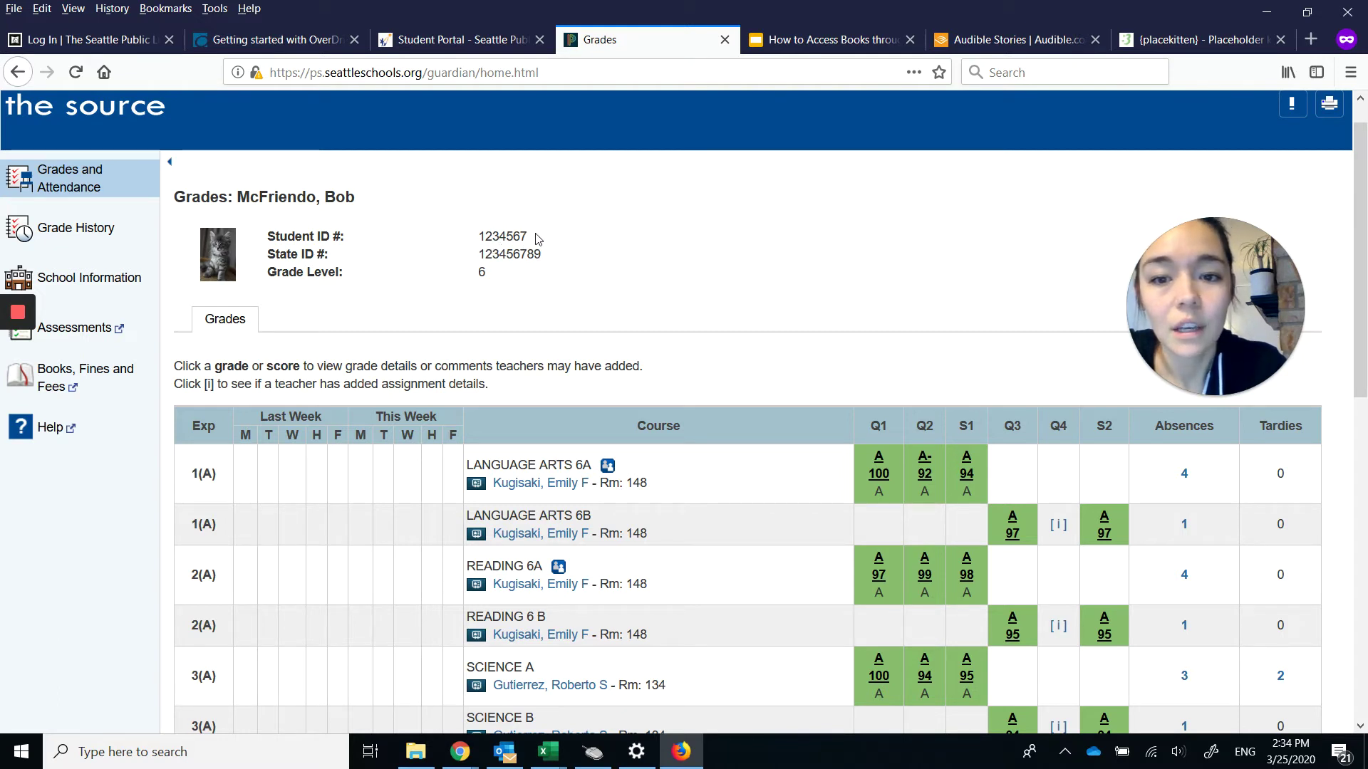
# Copy the Student ID number and move to the Seattle Public Library login page.
pyautogui.moveTo(535, 237); pyautogui.dragTo(482, 235)
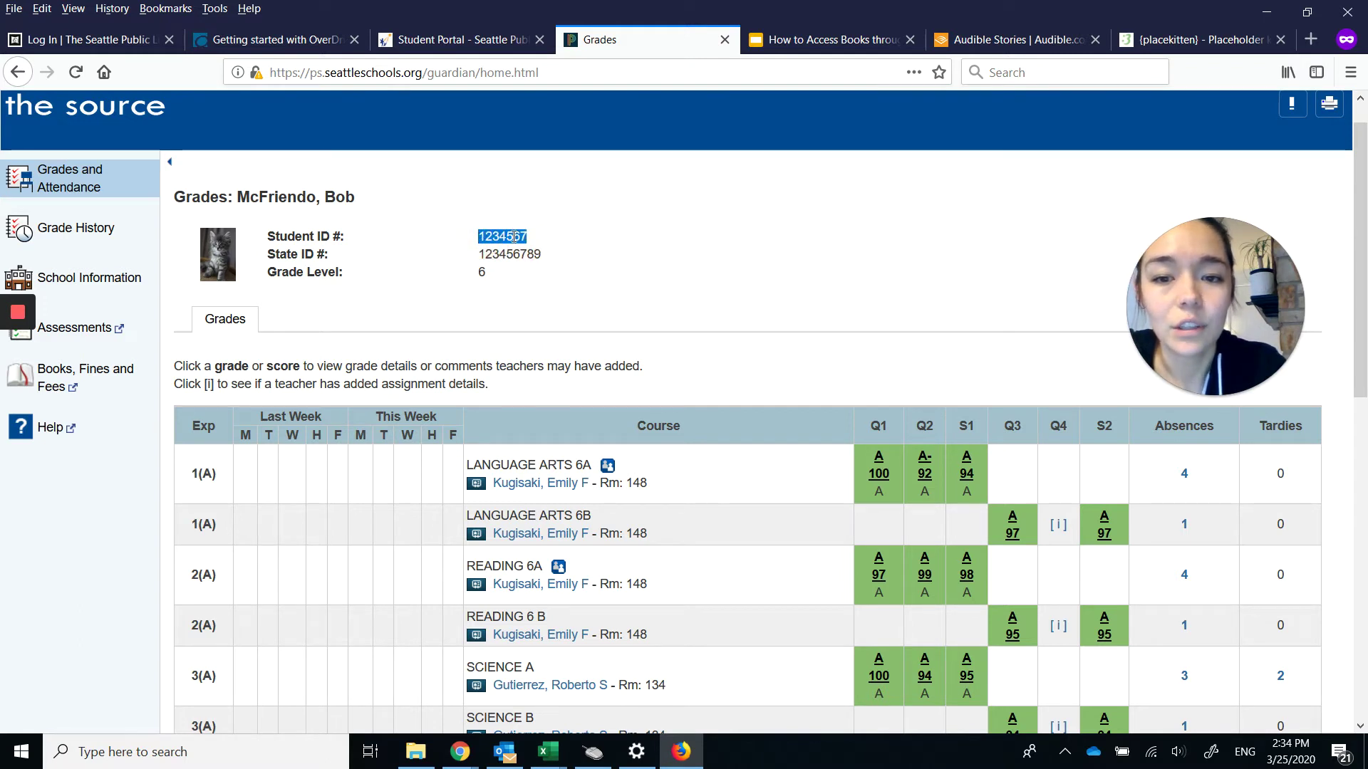
pyautogui.rightClick(514, 236)
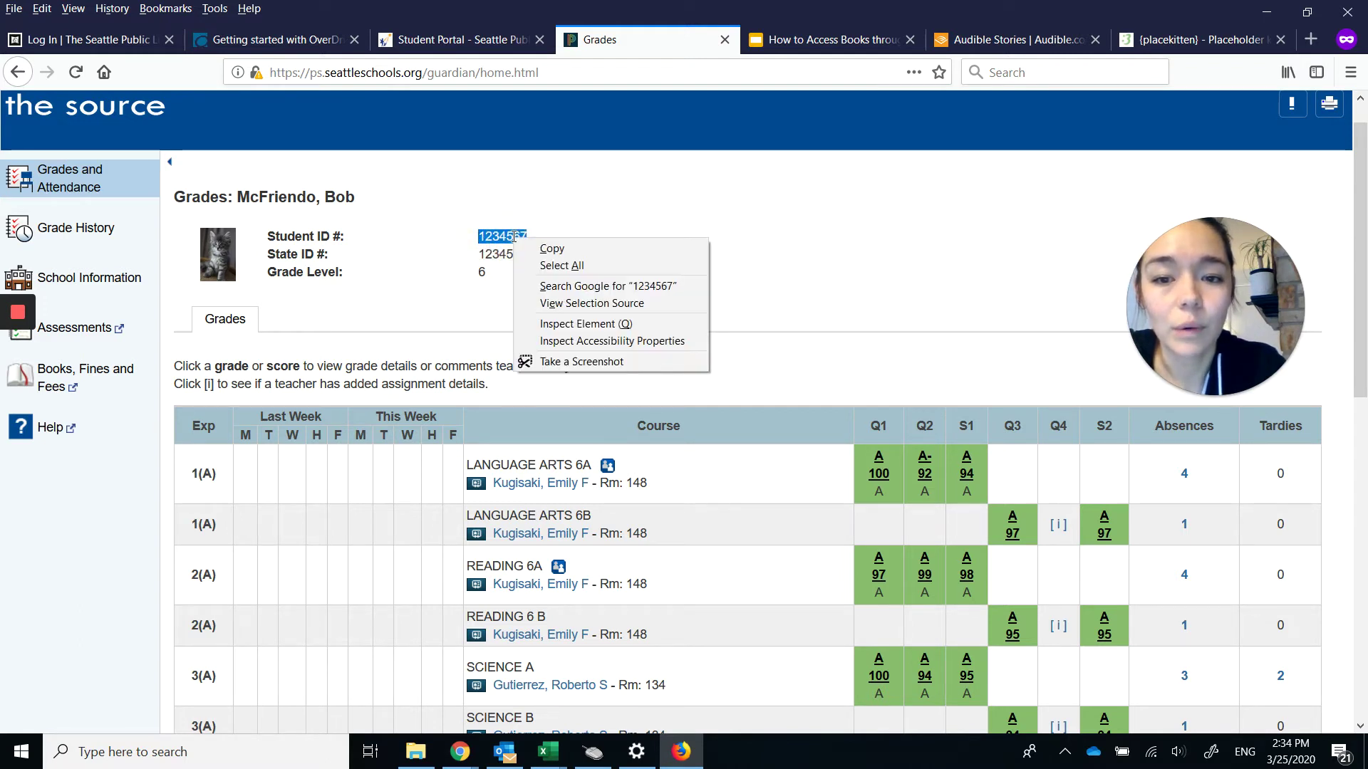
pyautogui.click(553, 251)
pyautogui.click(101, 40)
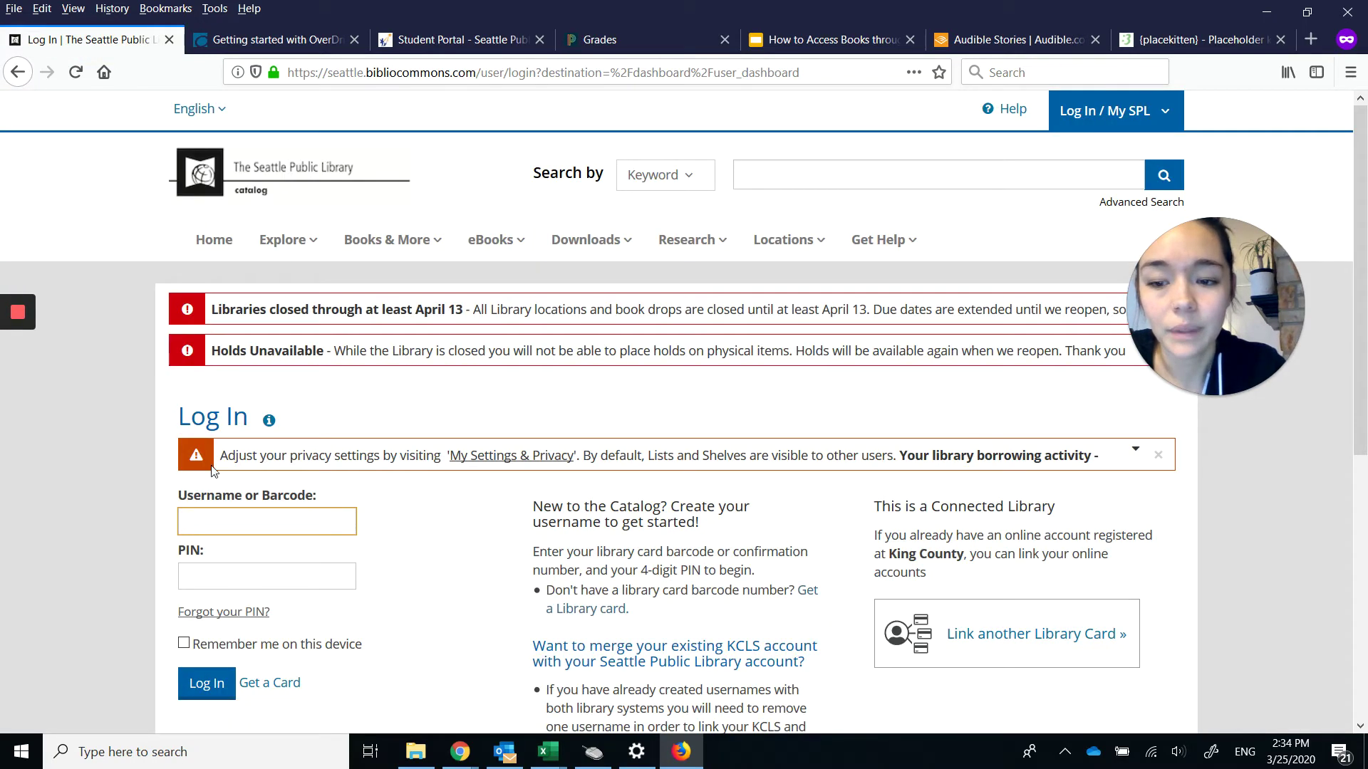
# Check the username example on the slides, then paste the student ID after the 990000 prefix.
pyautogui.click(827, 40)
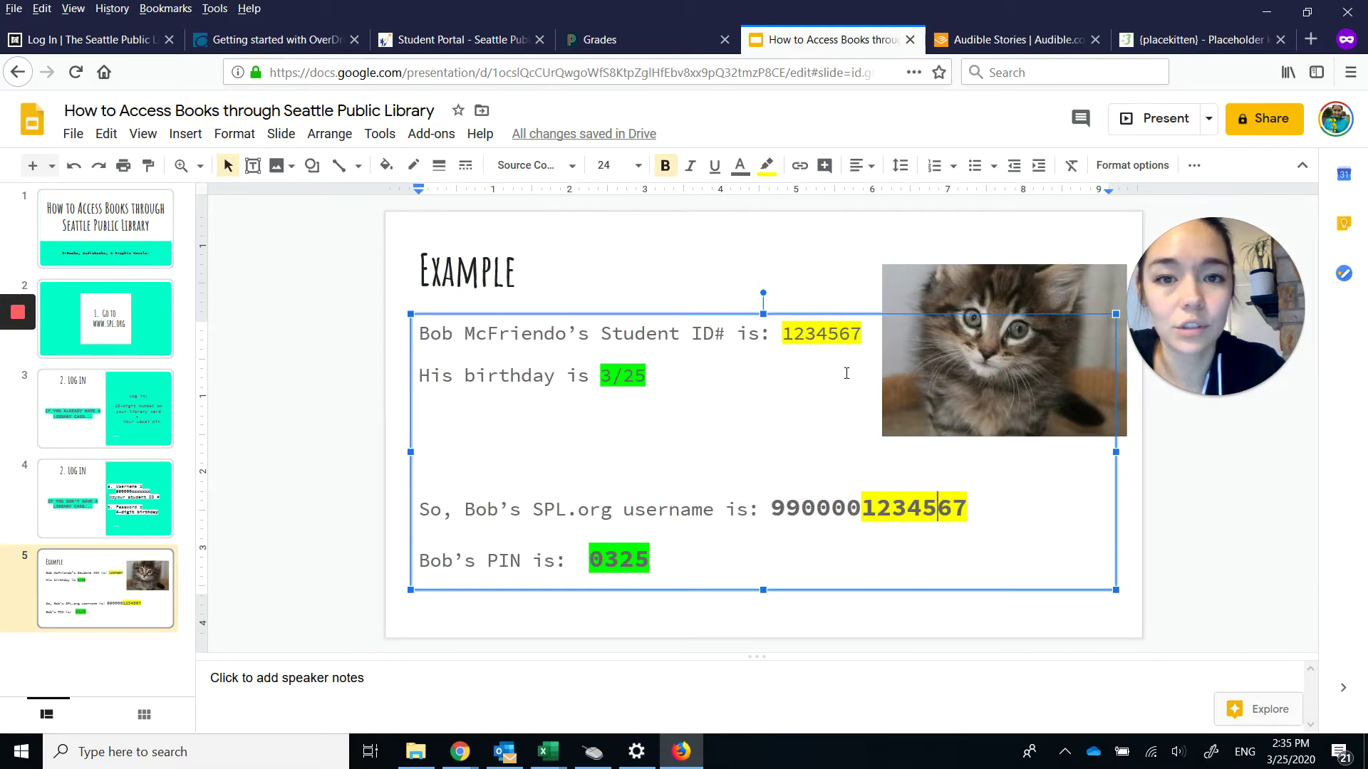
pyautogui.click(108, 47)
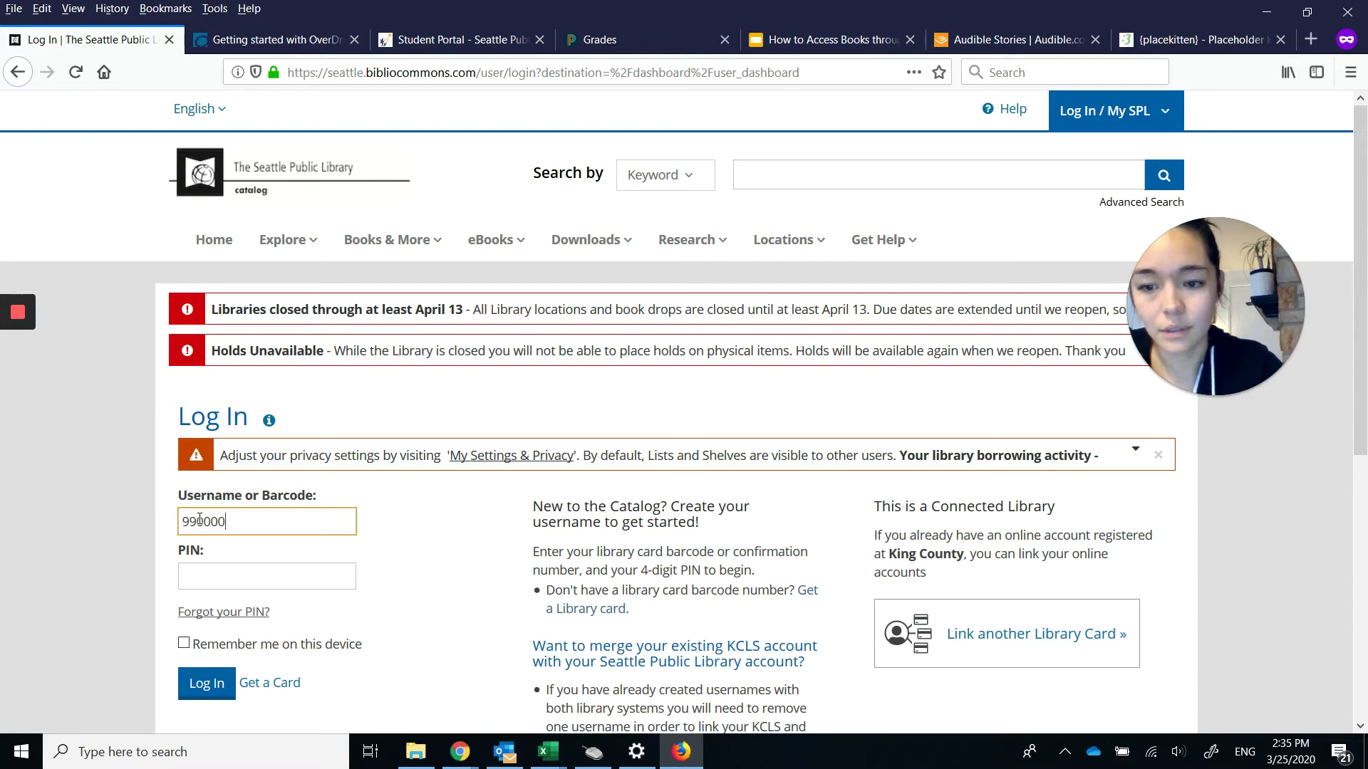
pyautogui.rightClick(232, 522)
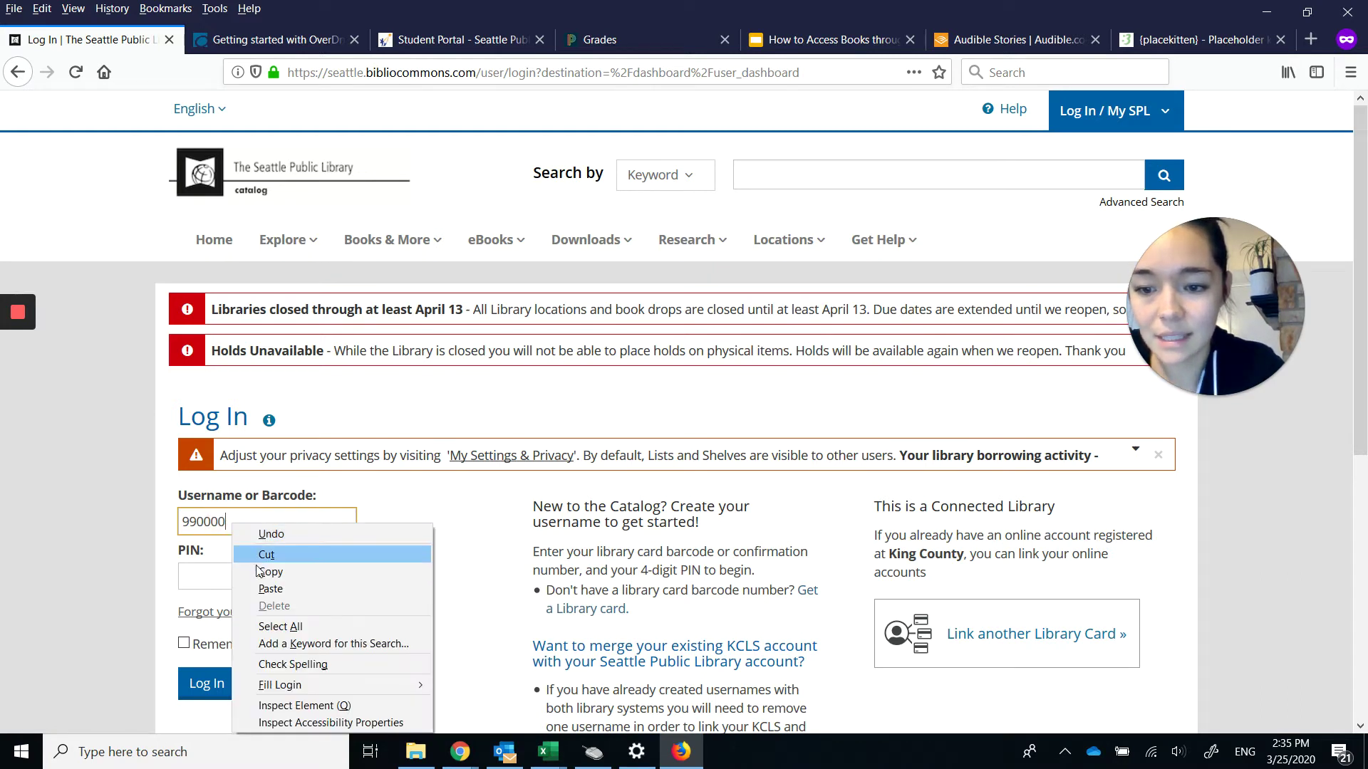
pyautogui.click(271, 589)
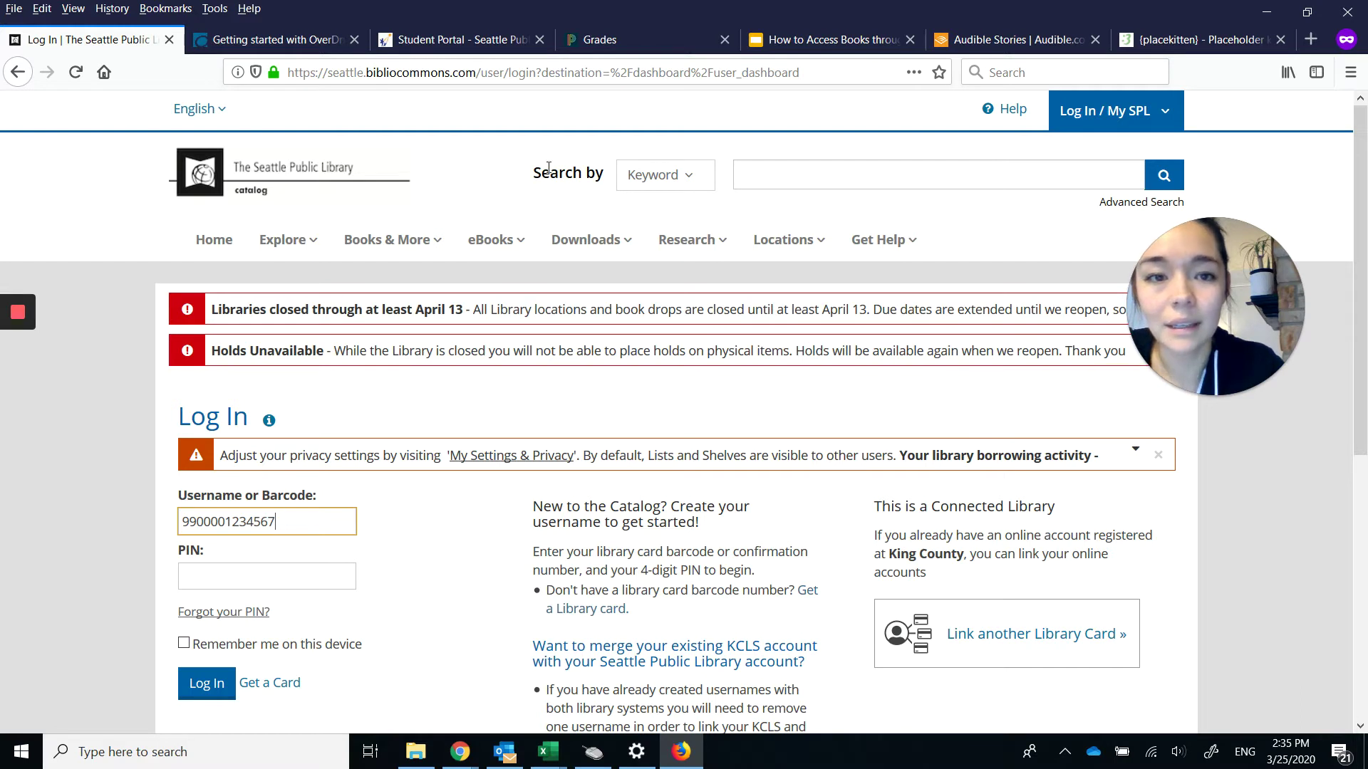
# Enter the PIN, submit the login, and go back to the Books on Your Device page.
pyautogui.click(322, 576)
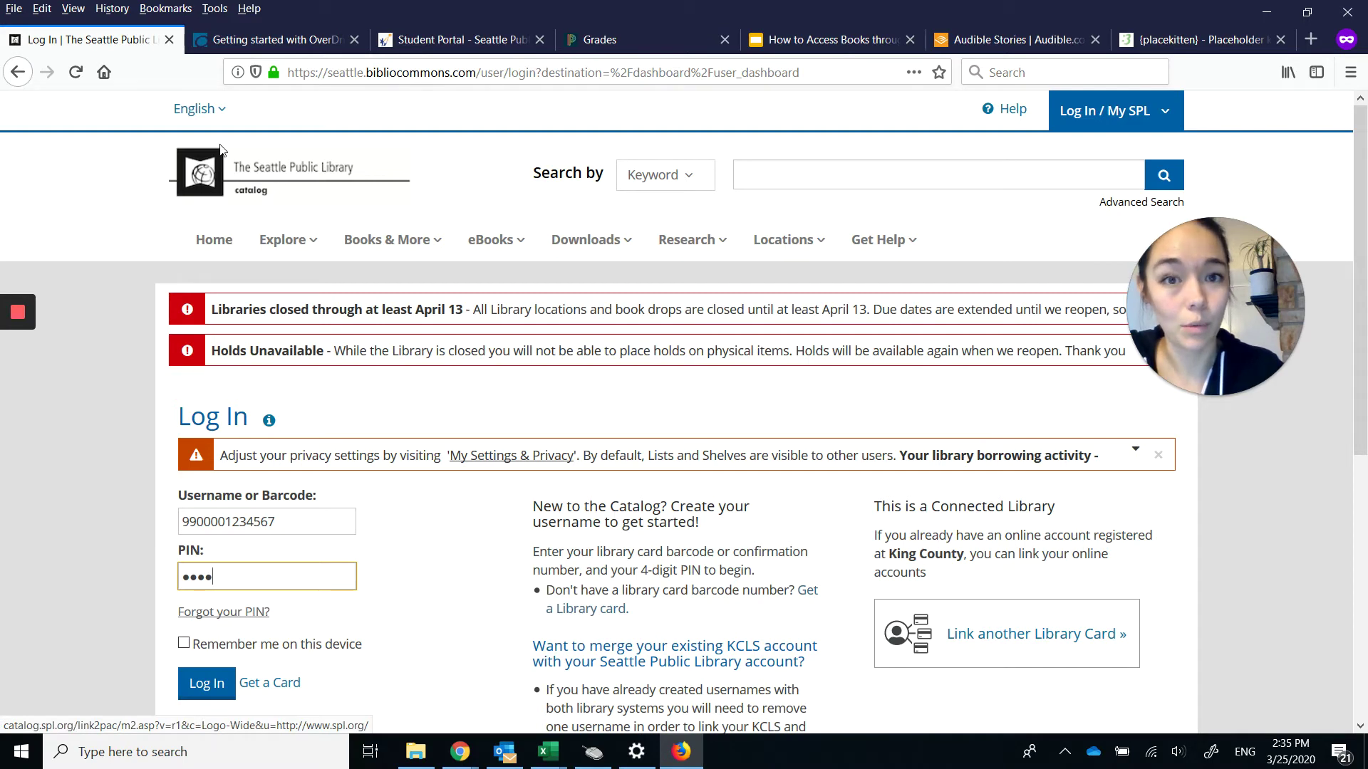
pyautogui.press('Return')
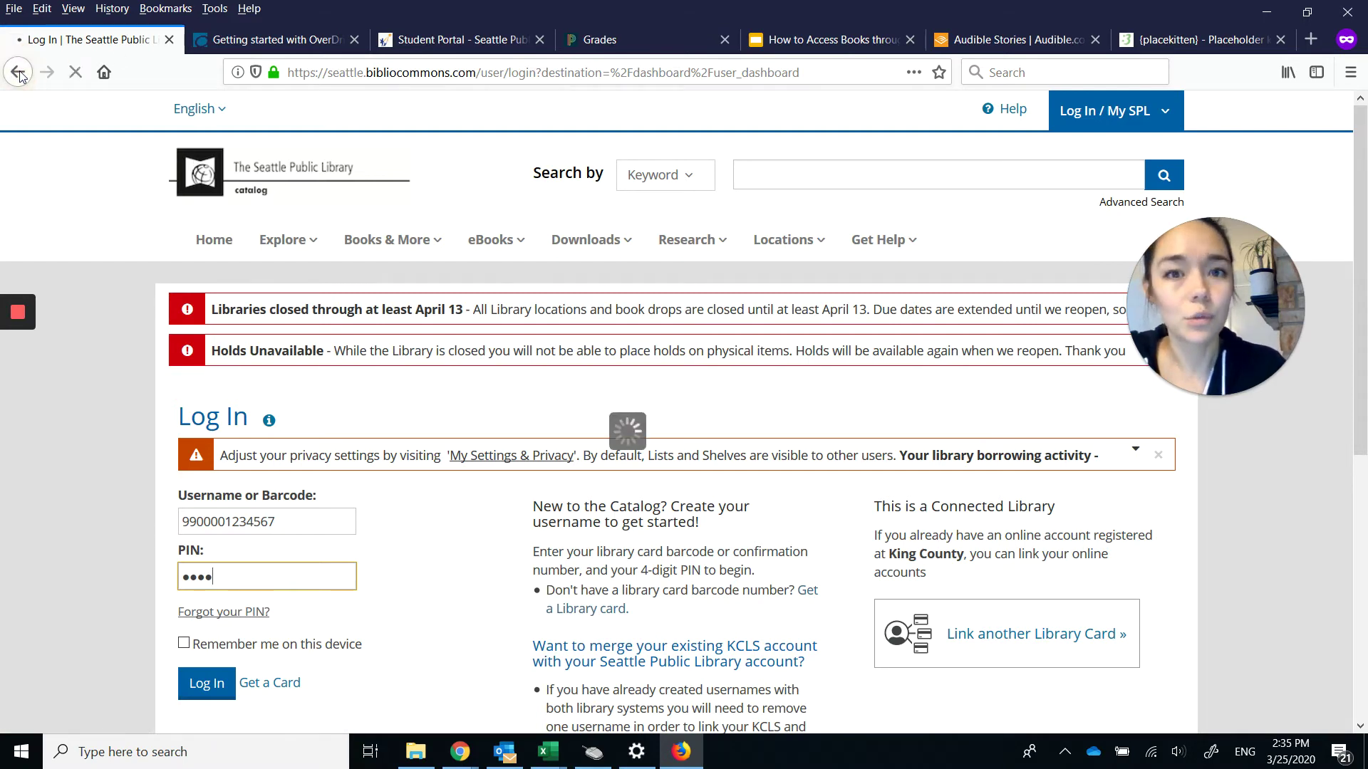
pyautogui.click(17, 73)
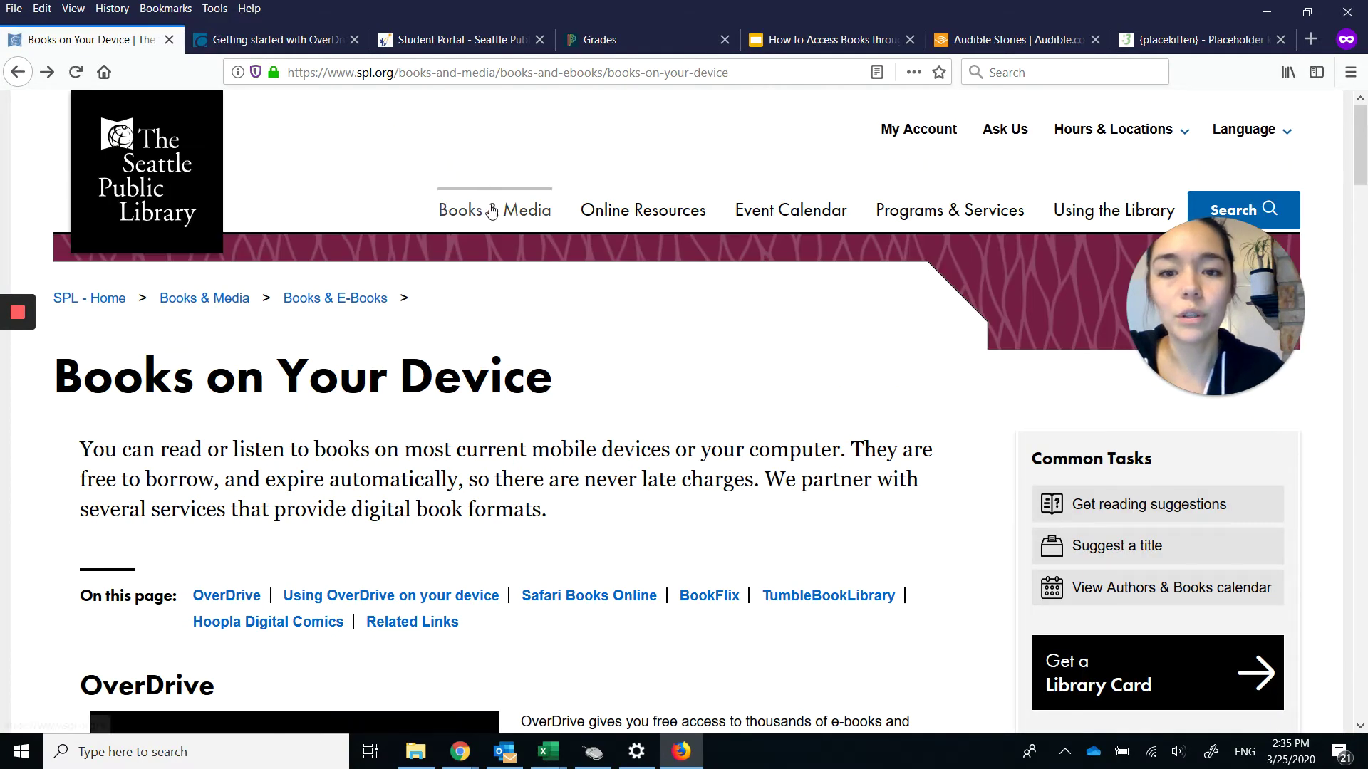
# Go from Books & E-Books to the Hoopla Digital Comics page and open Browse Hoopla Comics in a new tab.
pyautogui.moveTo(491, 211)
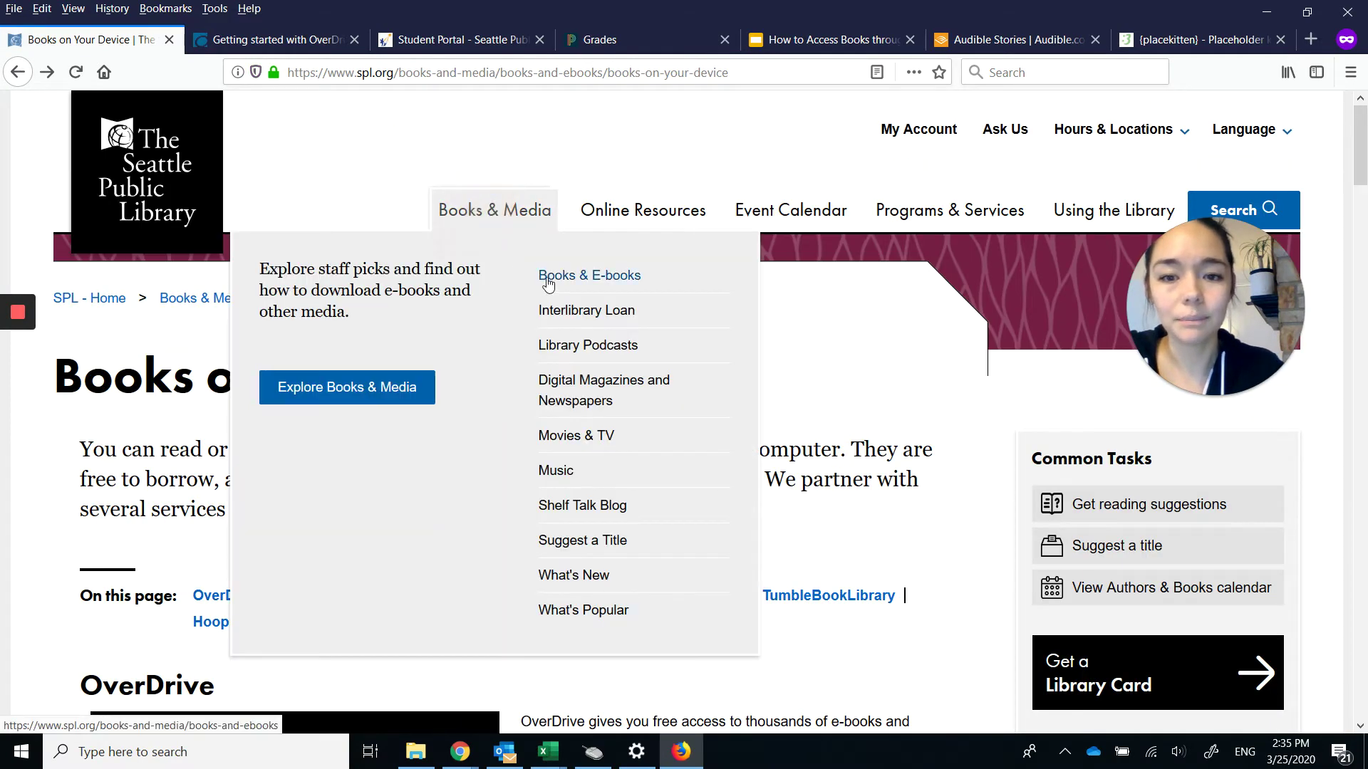
pyautogui.click(543, 276)
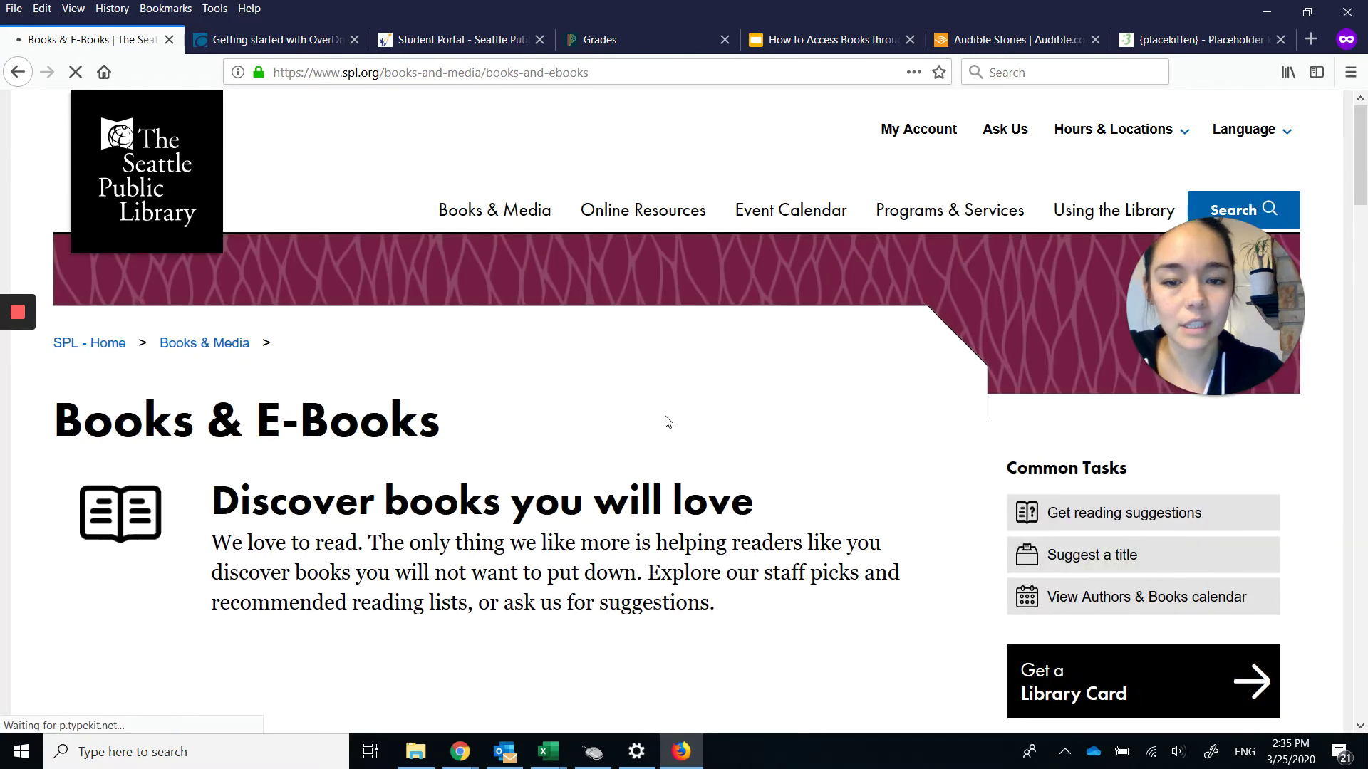
pyautogui.scroll(-6, 663, 421)
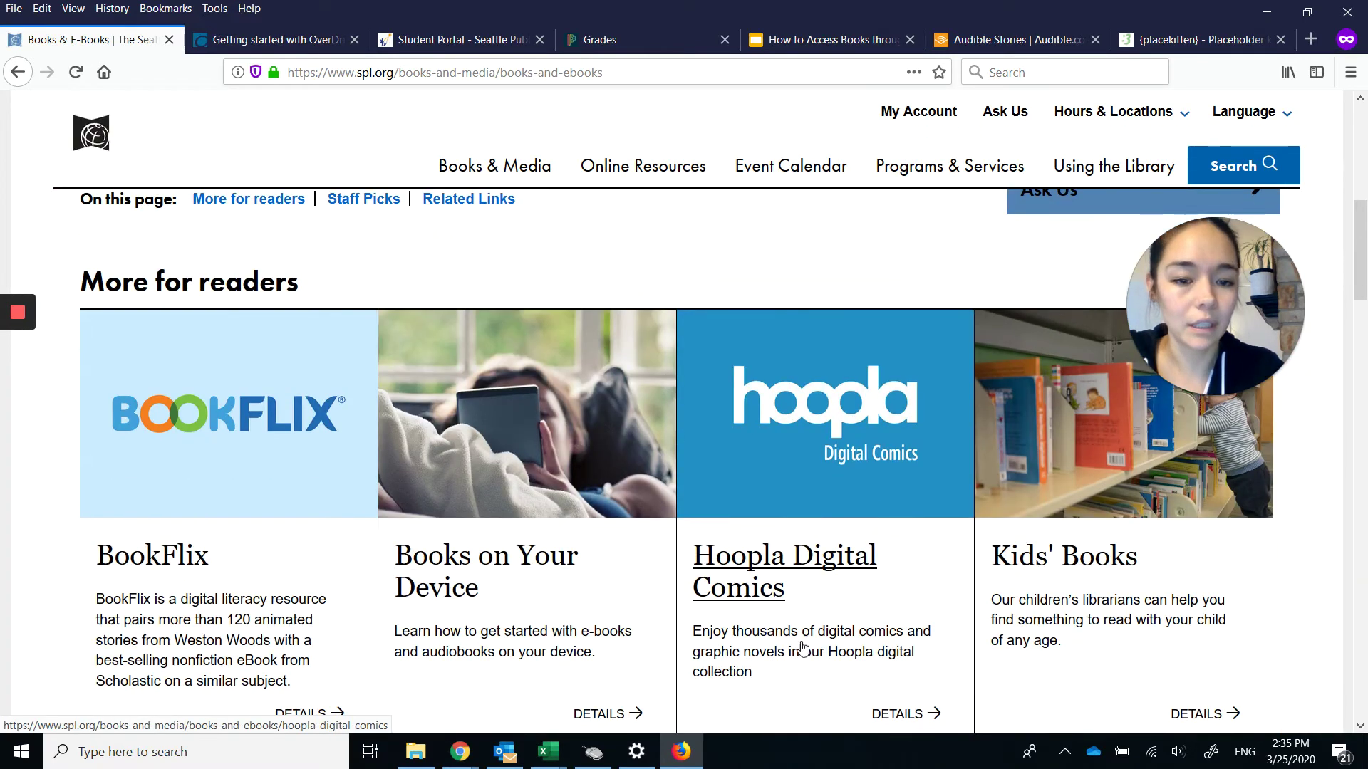
pyautogui.click(859, 436)
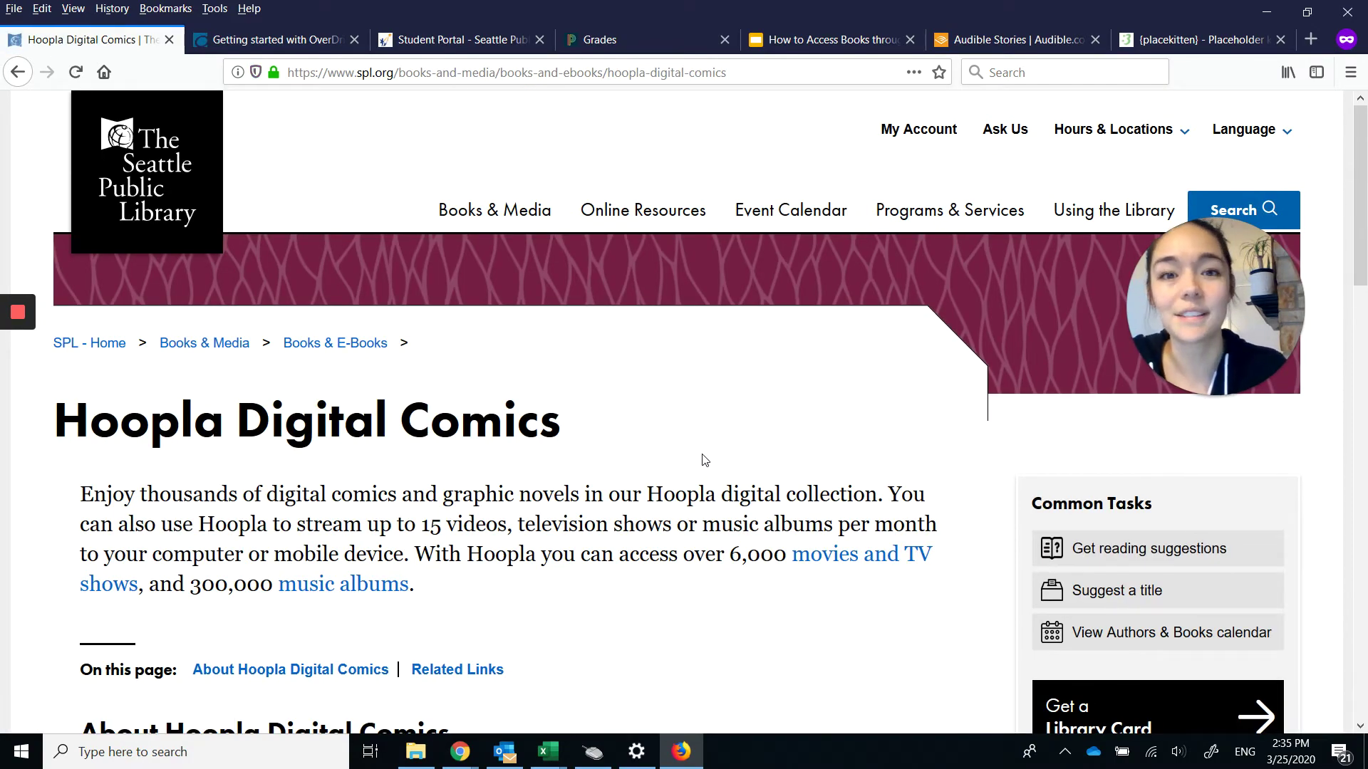
pyautogui.scroll(-6, 704, 460)
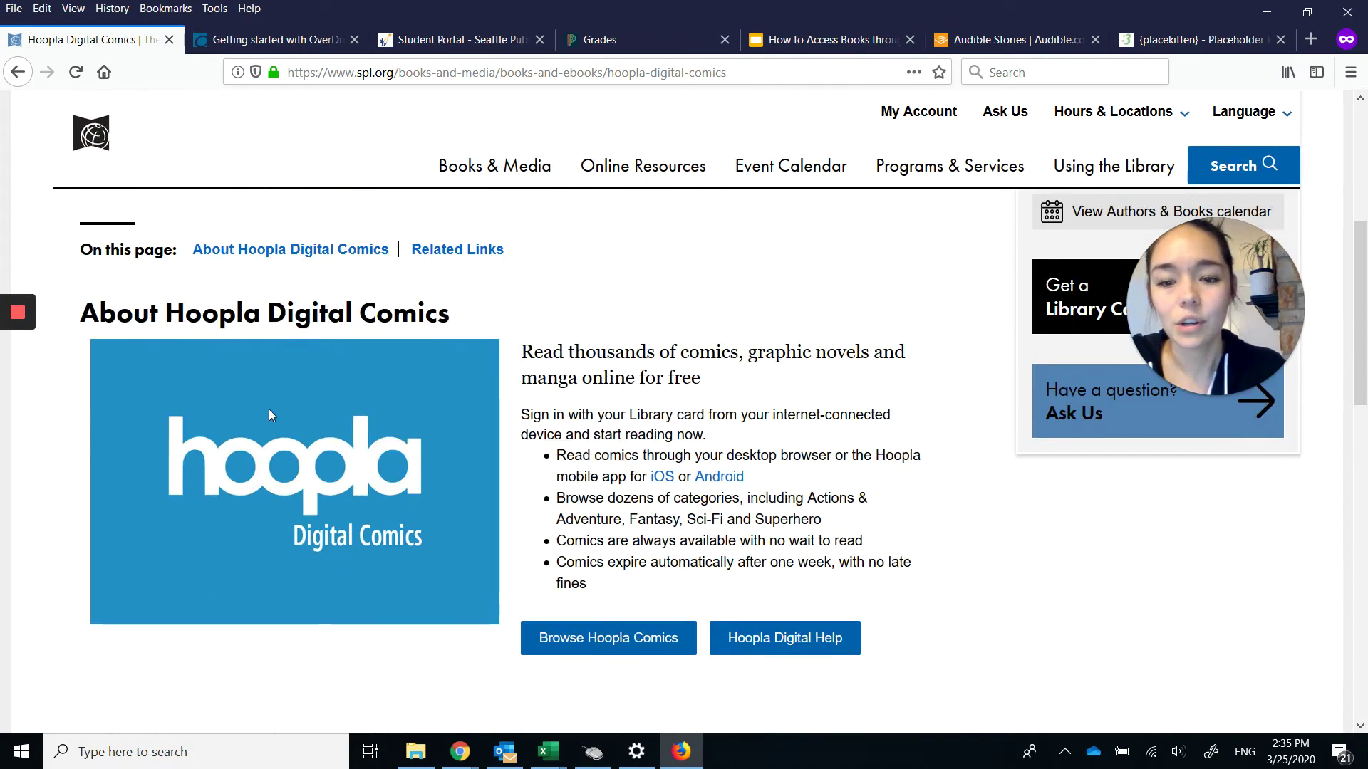
pyautogui.click(605, 639)
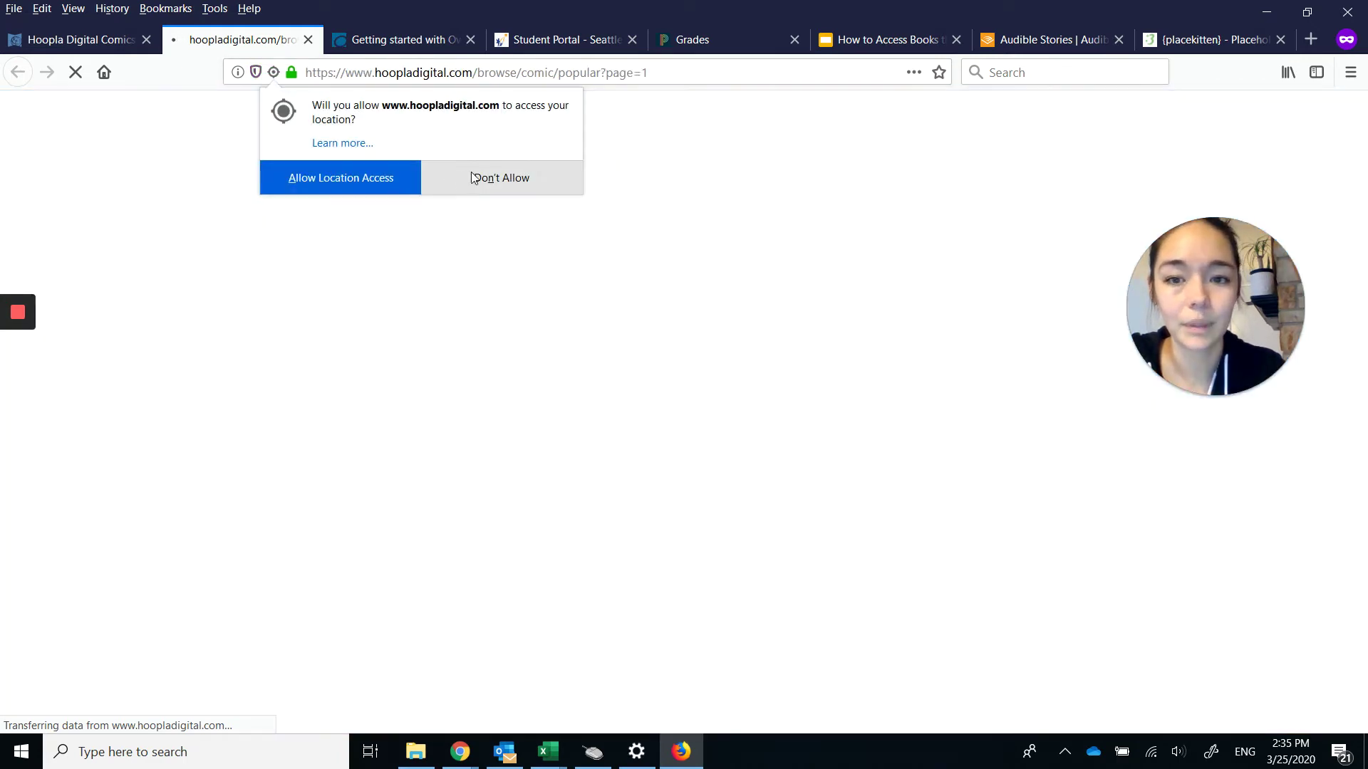
# Block the location request and open the Manga category from hoopla's comic categories.
pyautogui.click(471, 177)
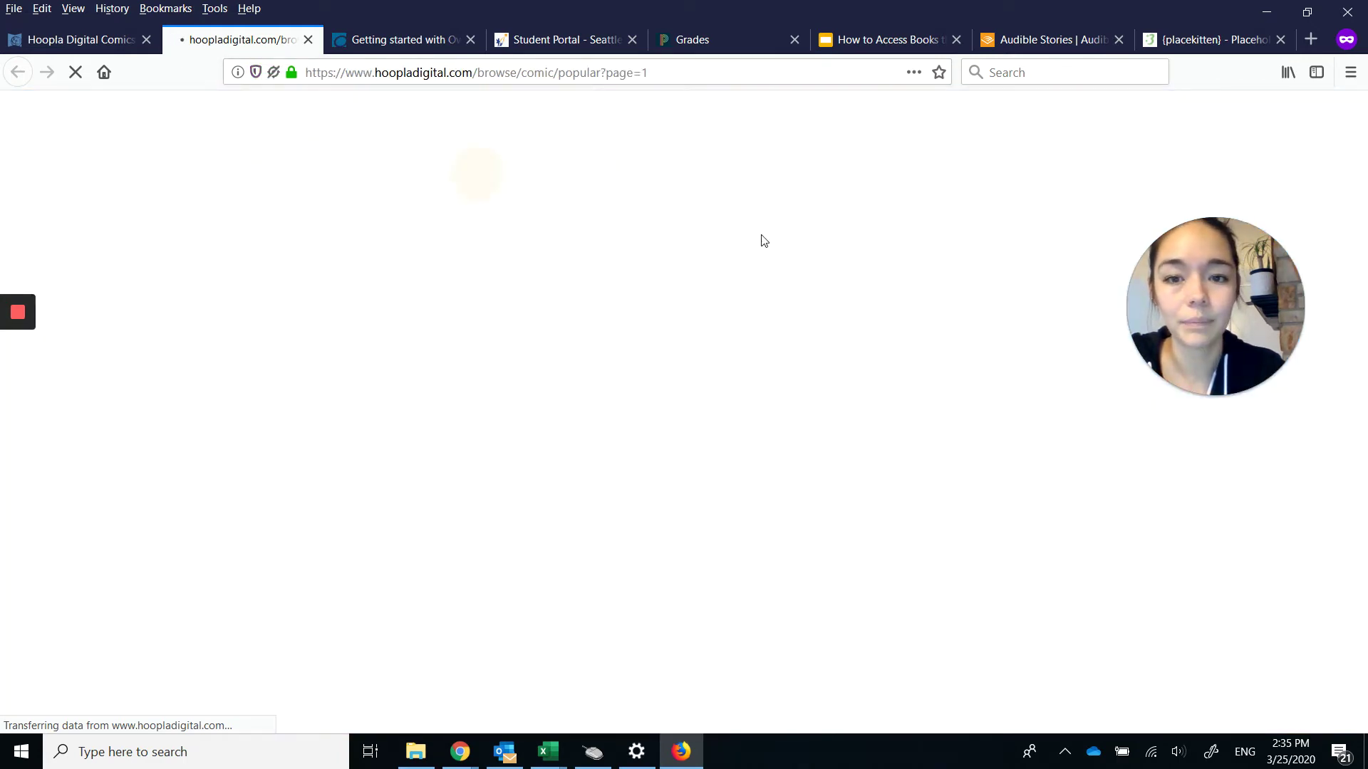
pyautogui.moveTo(1205, 374)
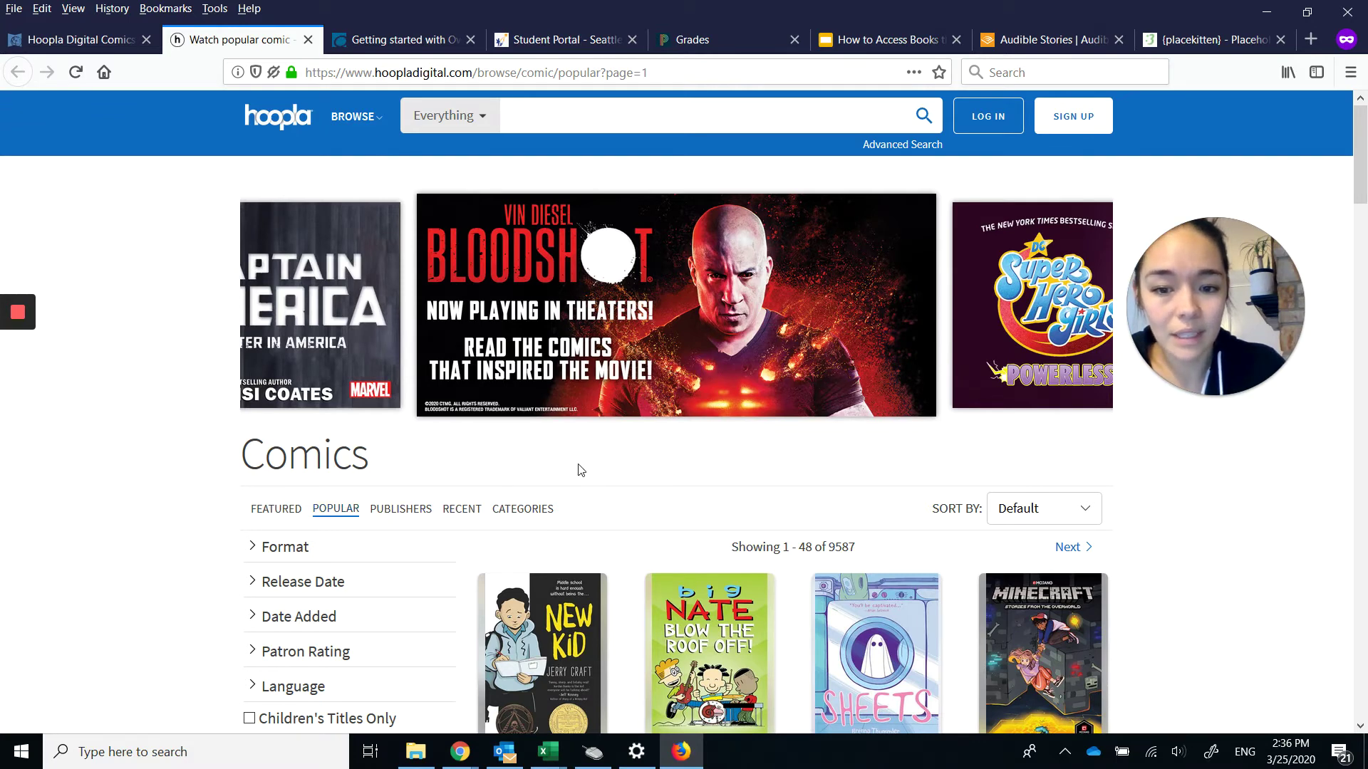
pyautogui.click(525, 517)
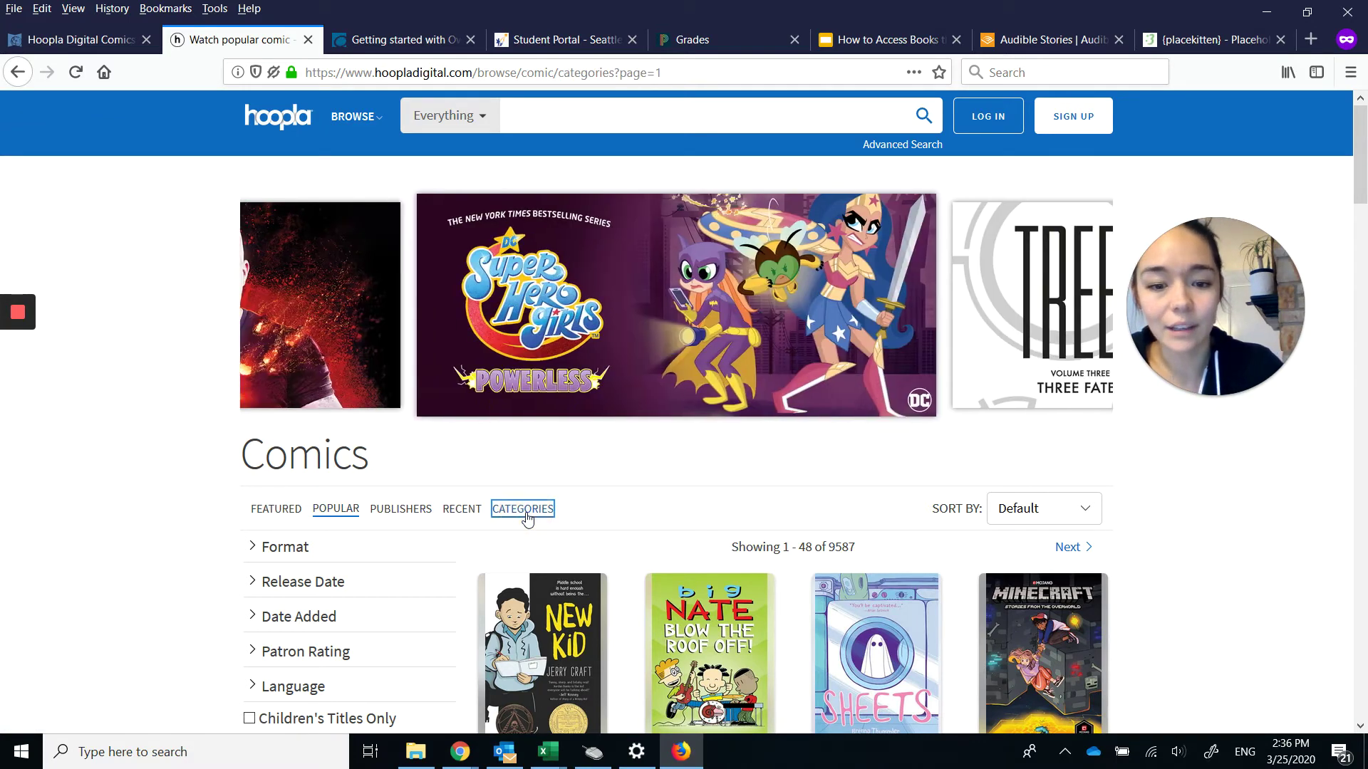
pyautogui.scroll(-3, 694, 548)
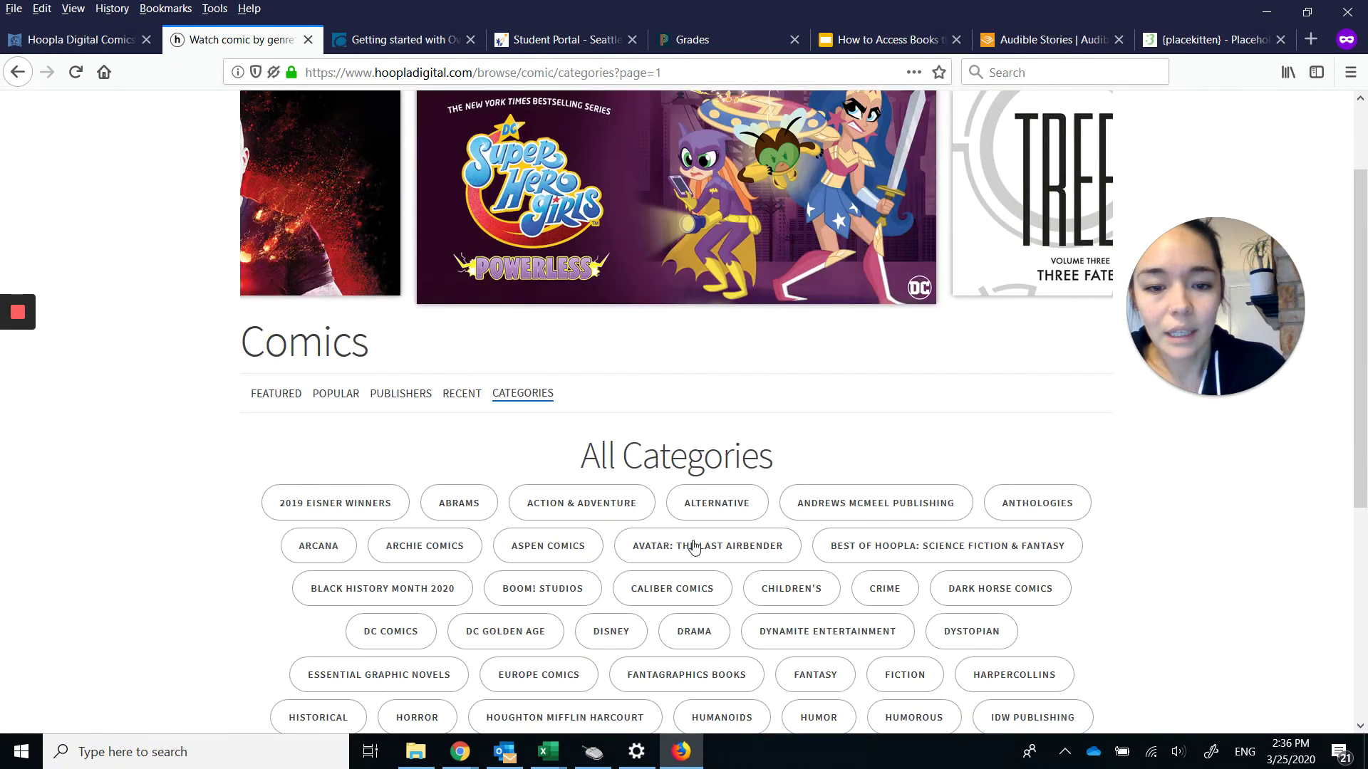
pyautogui.scroll(-6, 694, 547)
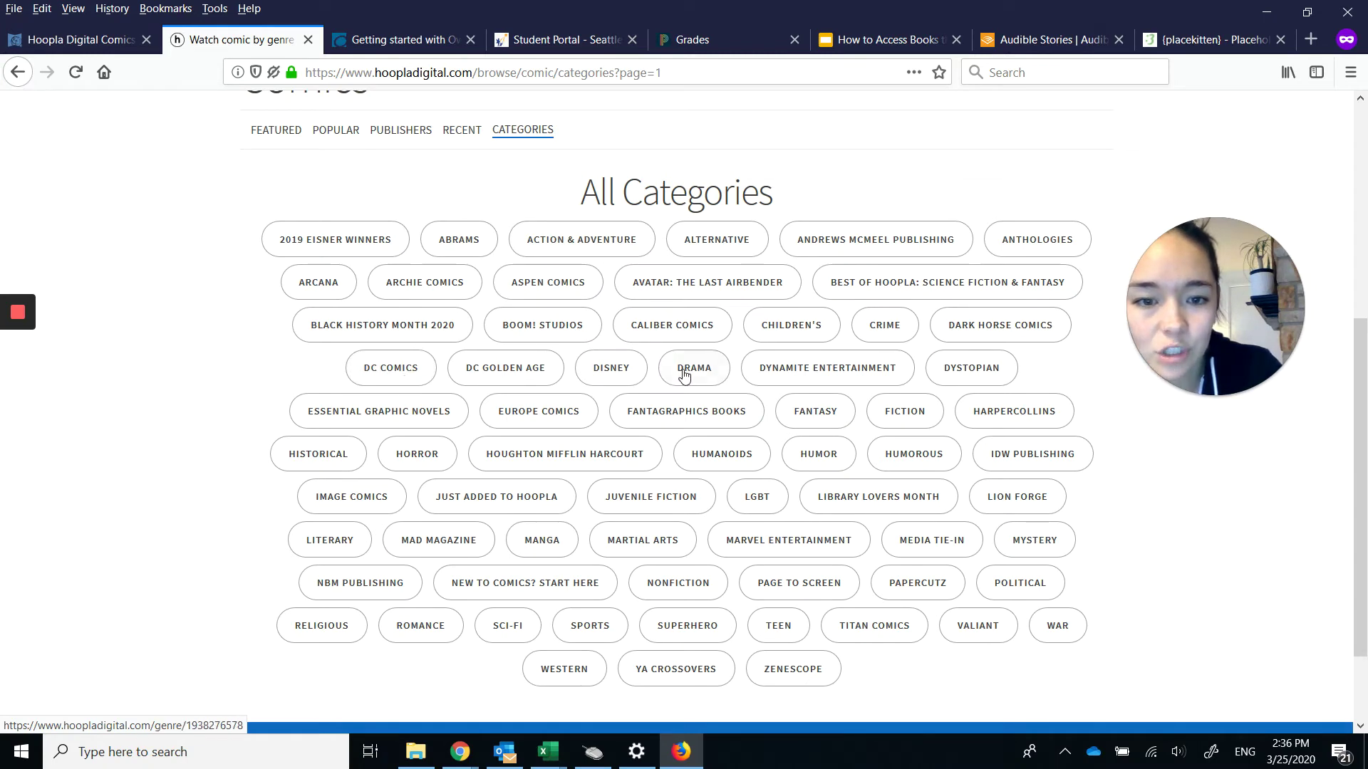
pyautogui.click(549, 547)
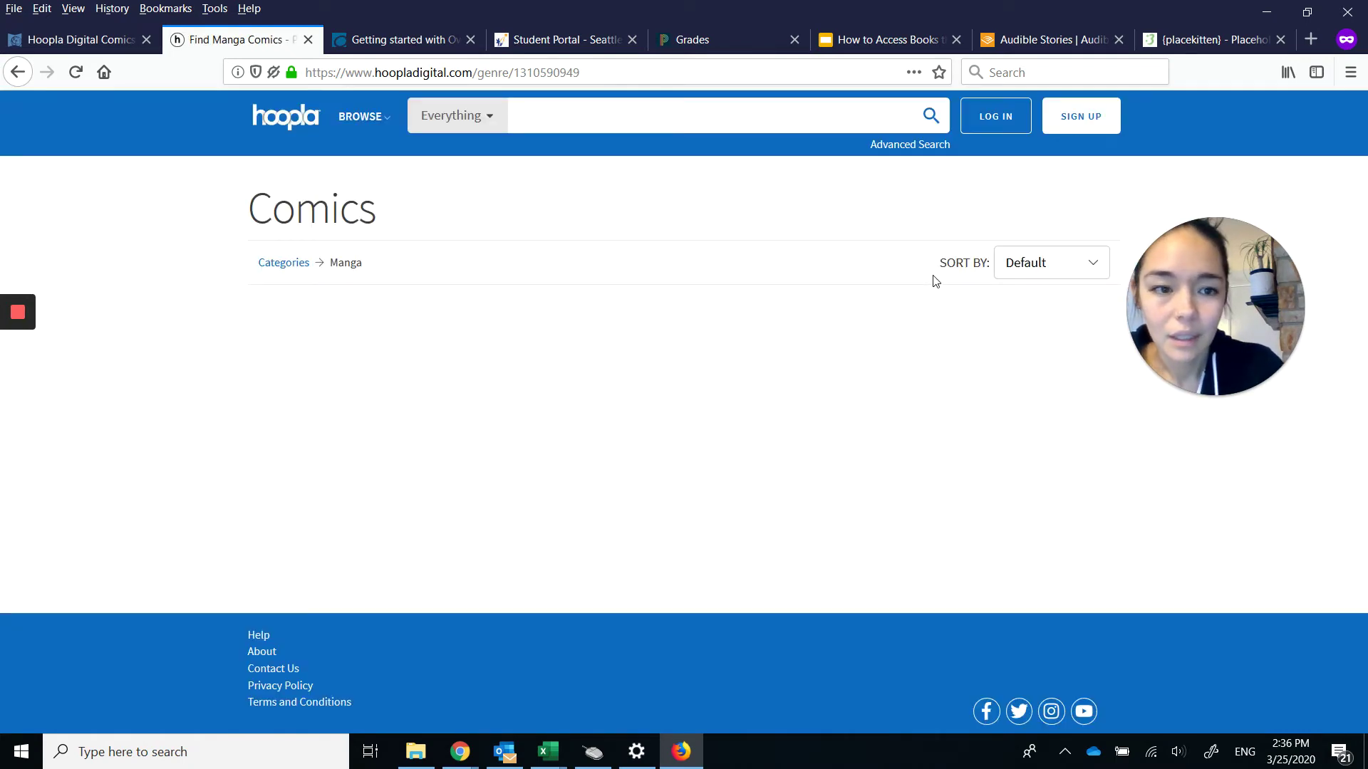
# Scroll through the 144 Manga titles, such as Warriors and Lone Wolf and Cub.
pyautogui.scroll(-2, 910, 365)
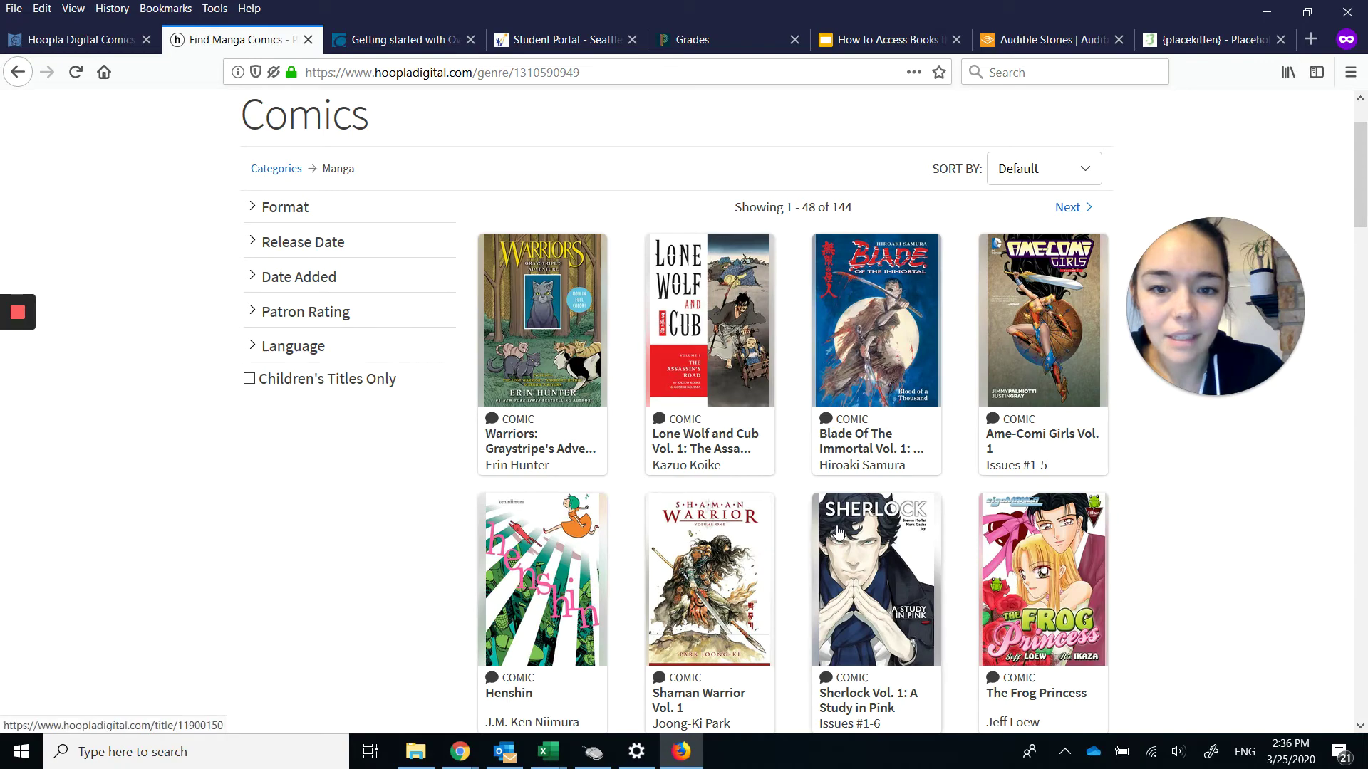
pyautogui.scroll(-1, 841, 536)
pyautogui.scroll(-6, 841, 536)
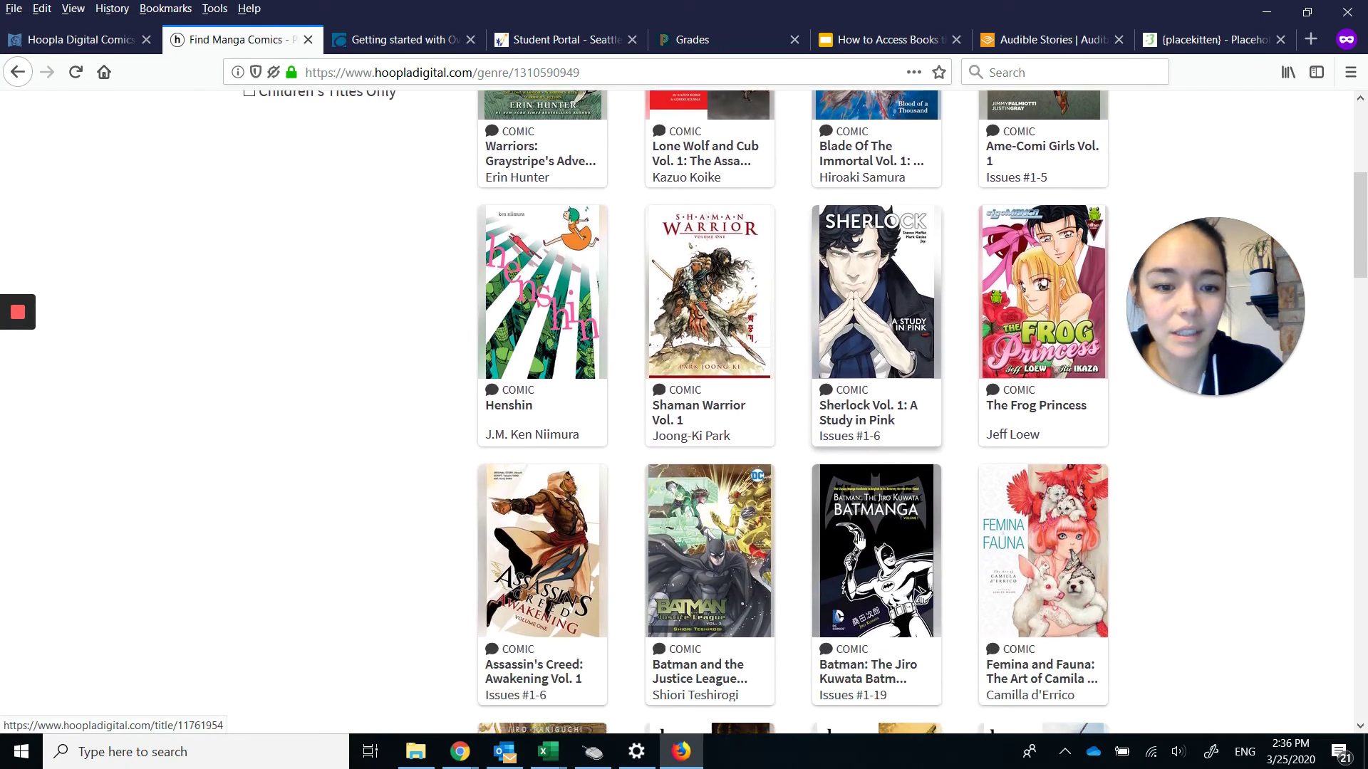
pyautogui.scroll(-6, 860, 542)
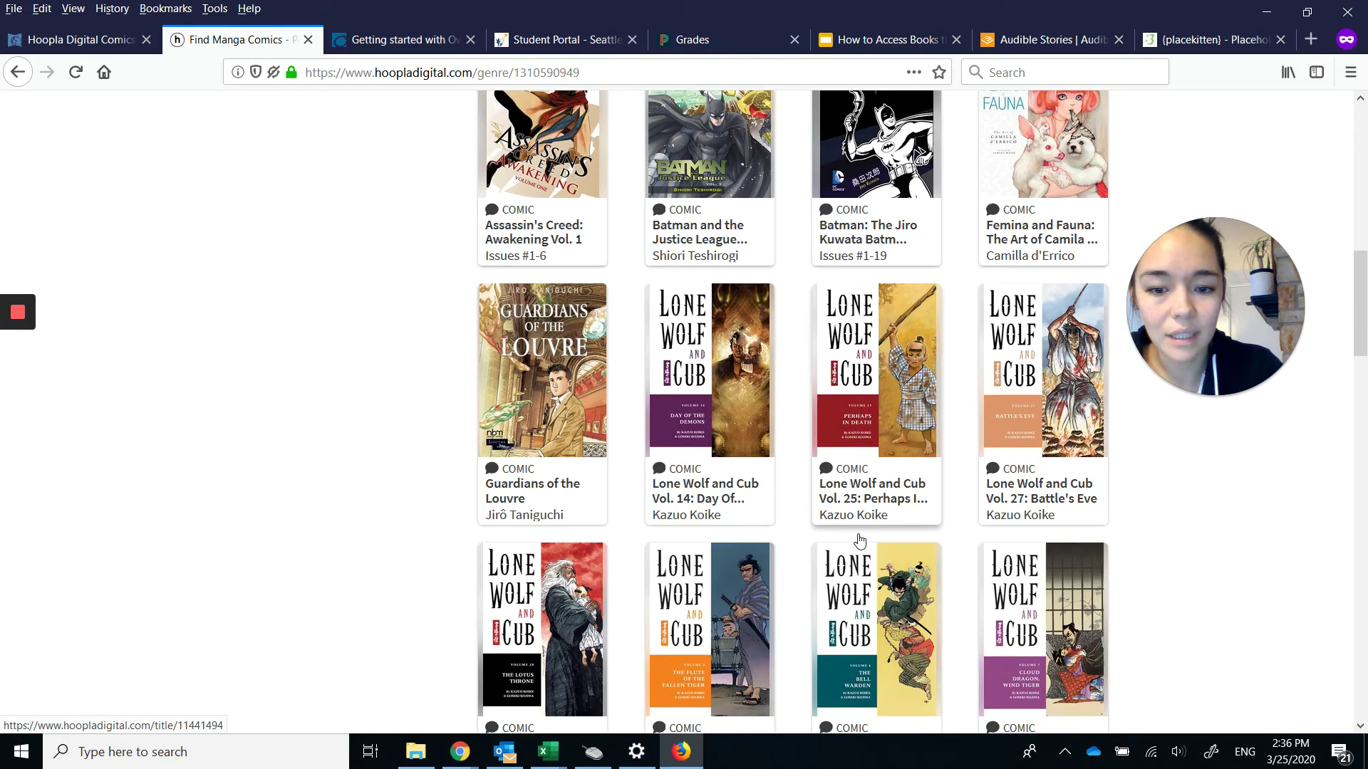
pyautogui.scroll(12, 859, 542)
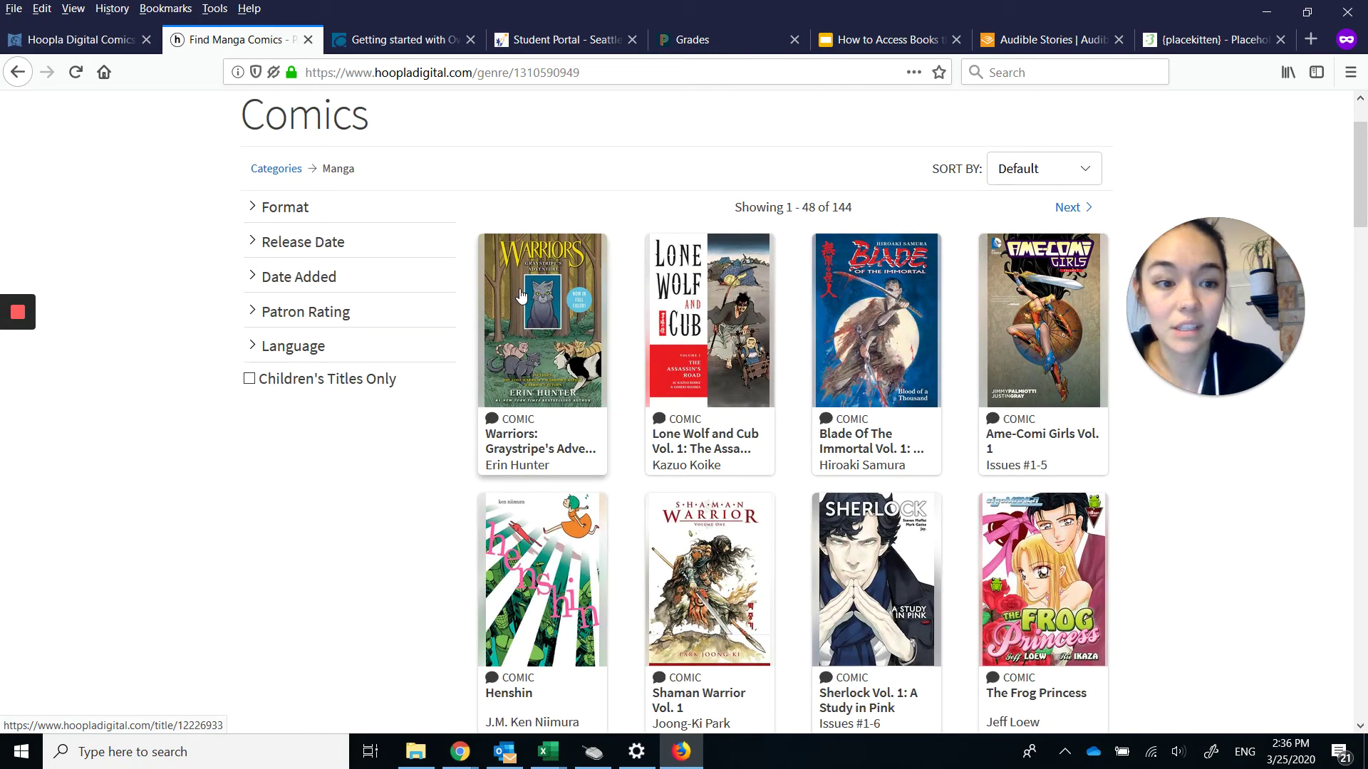
# Open Warriors: Graystripe's Adventure, try to borrow it, and switch from login to Sign Up.
pyautogui.click(521, 295)
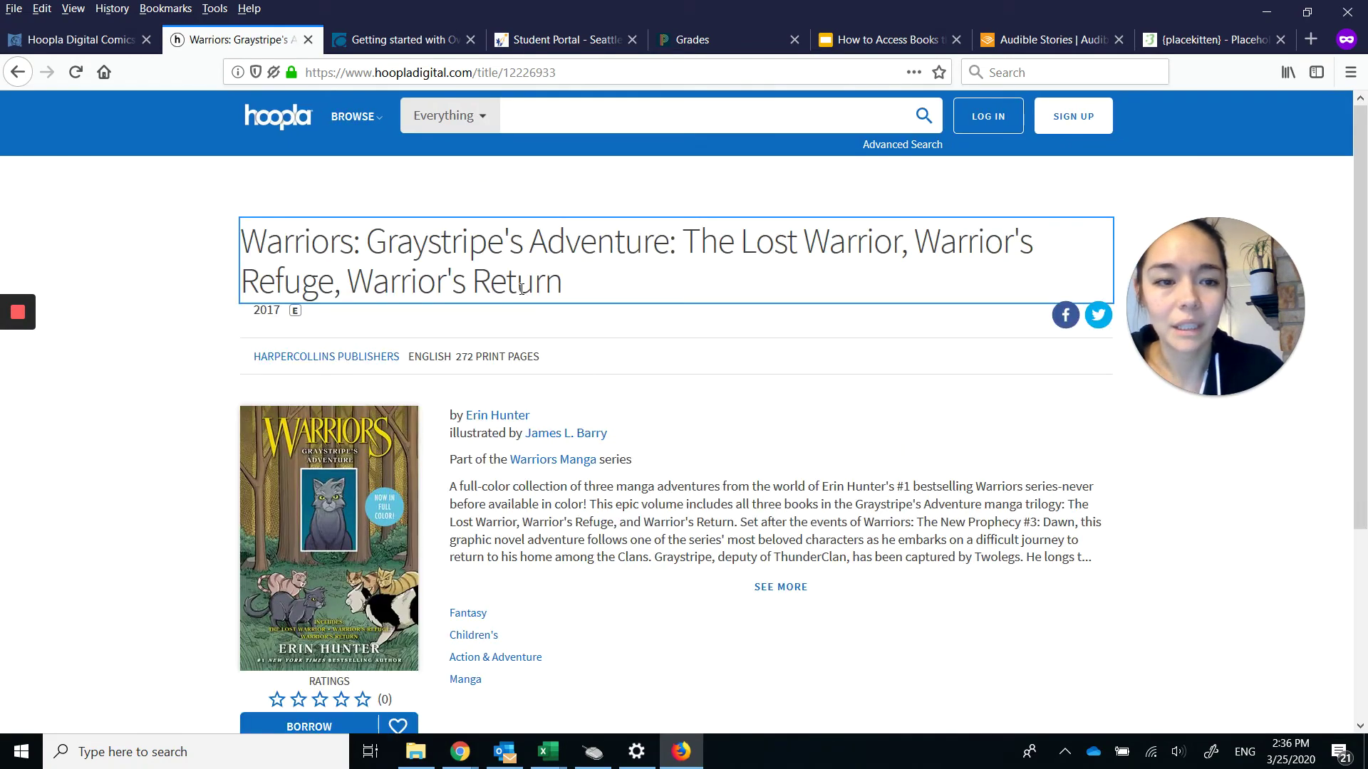
pyautogui.scroll(-2, 745, 466)
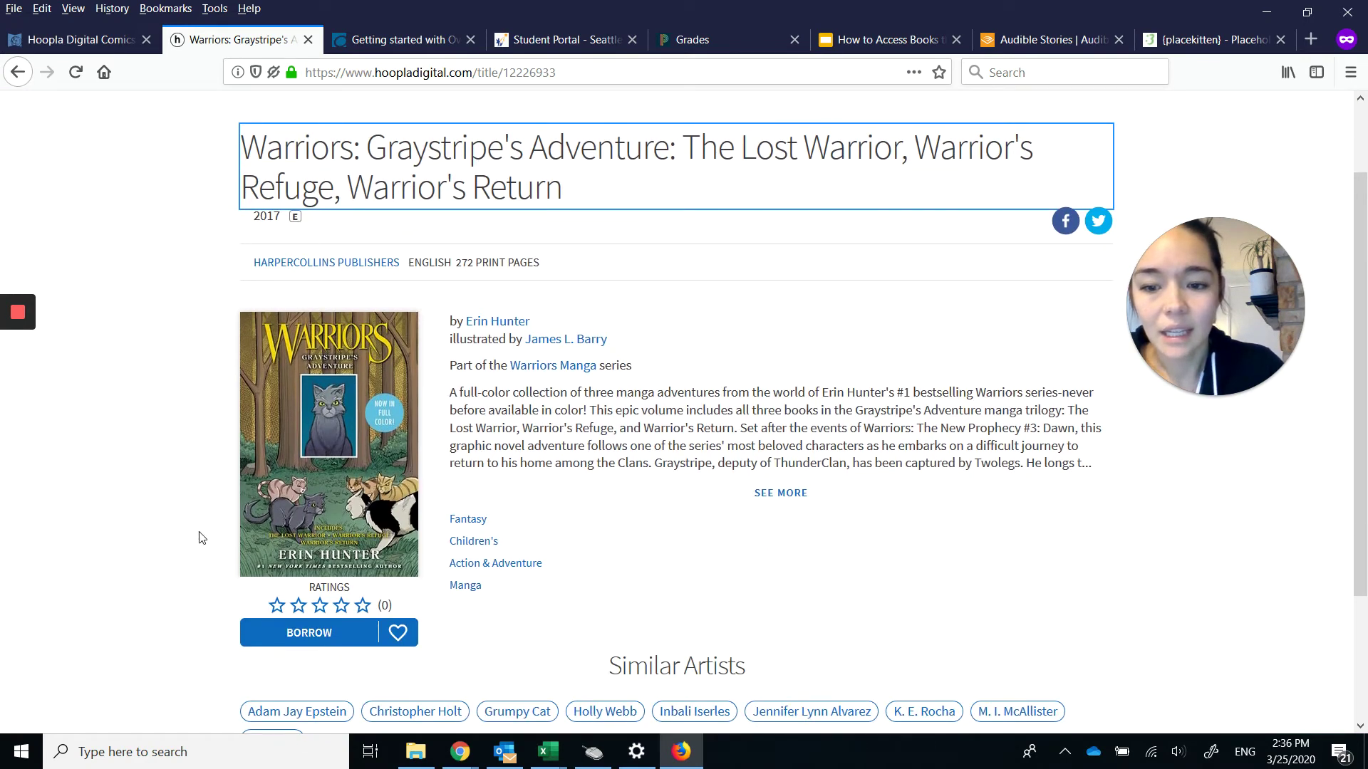
pyautogui.click(315, 635)
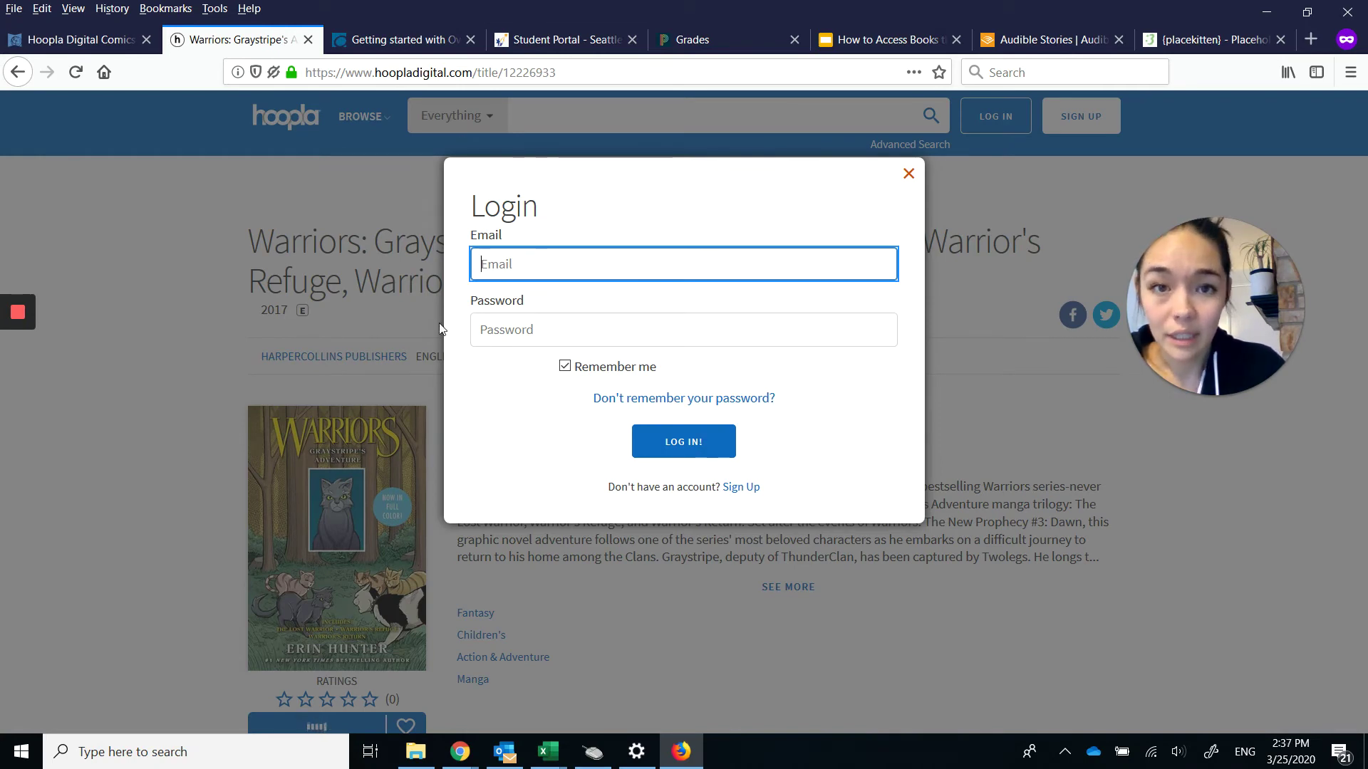
pyautogui.click(742, 491)
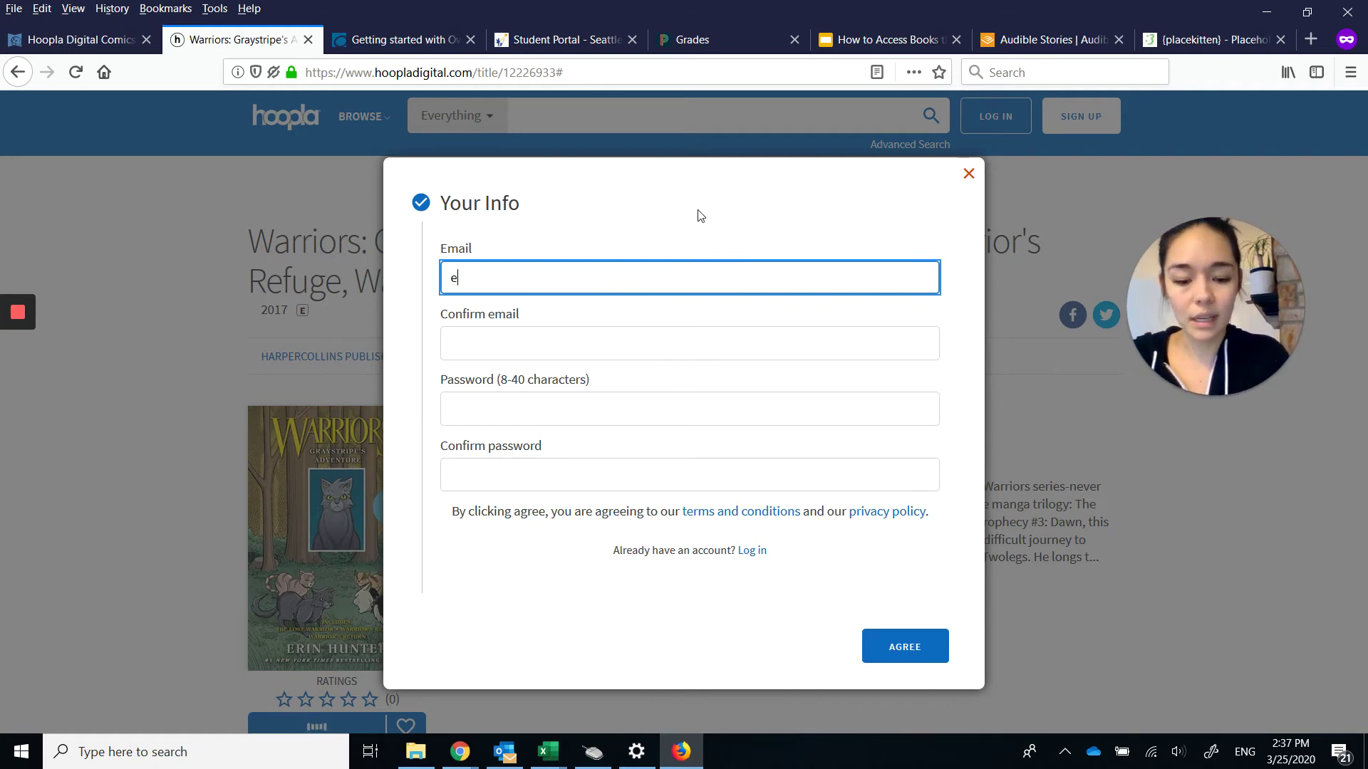
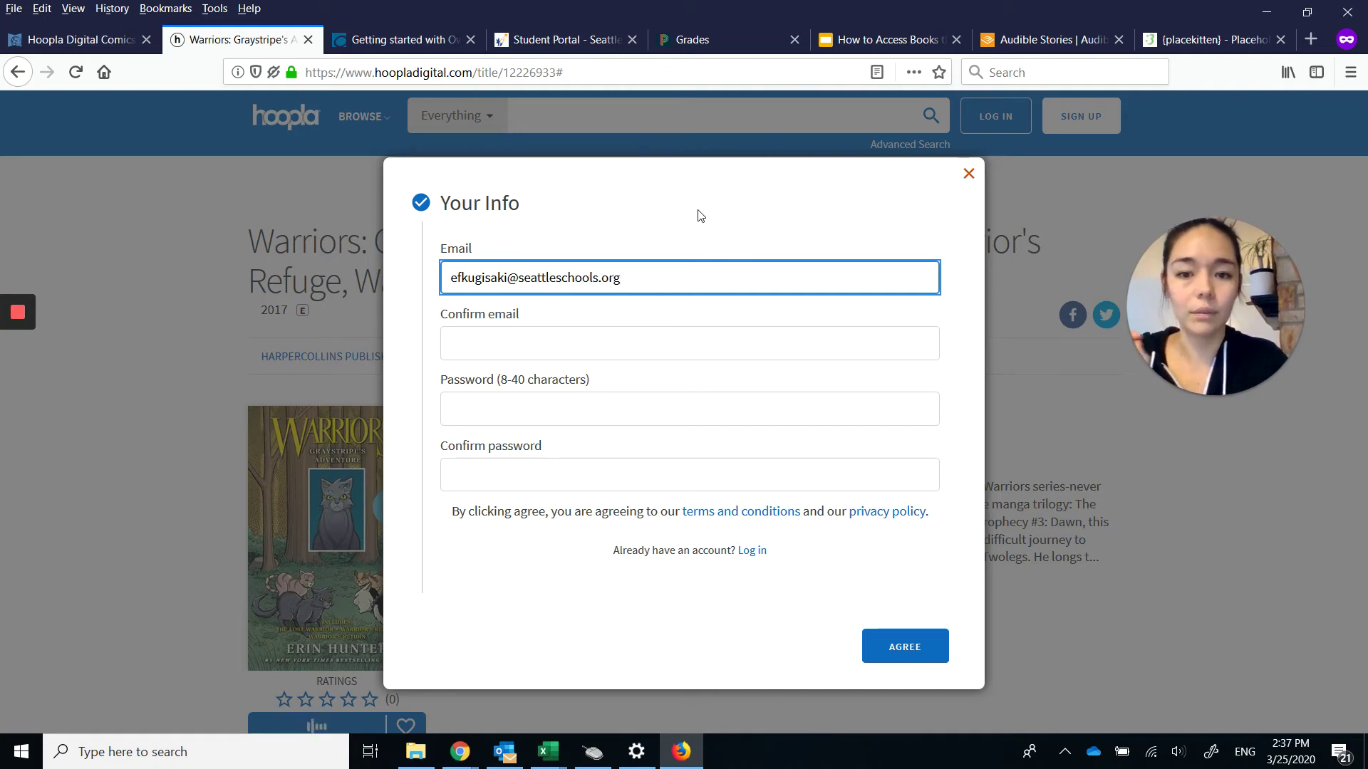
# Enter and confirm the account e-mail and password, then agree to the terms.
pyautogui.click(639, 348)
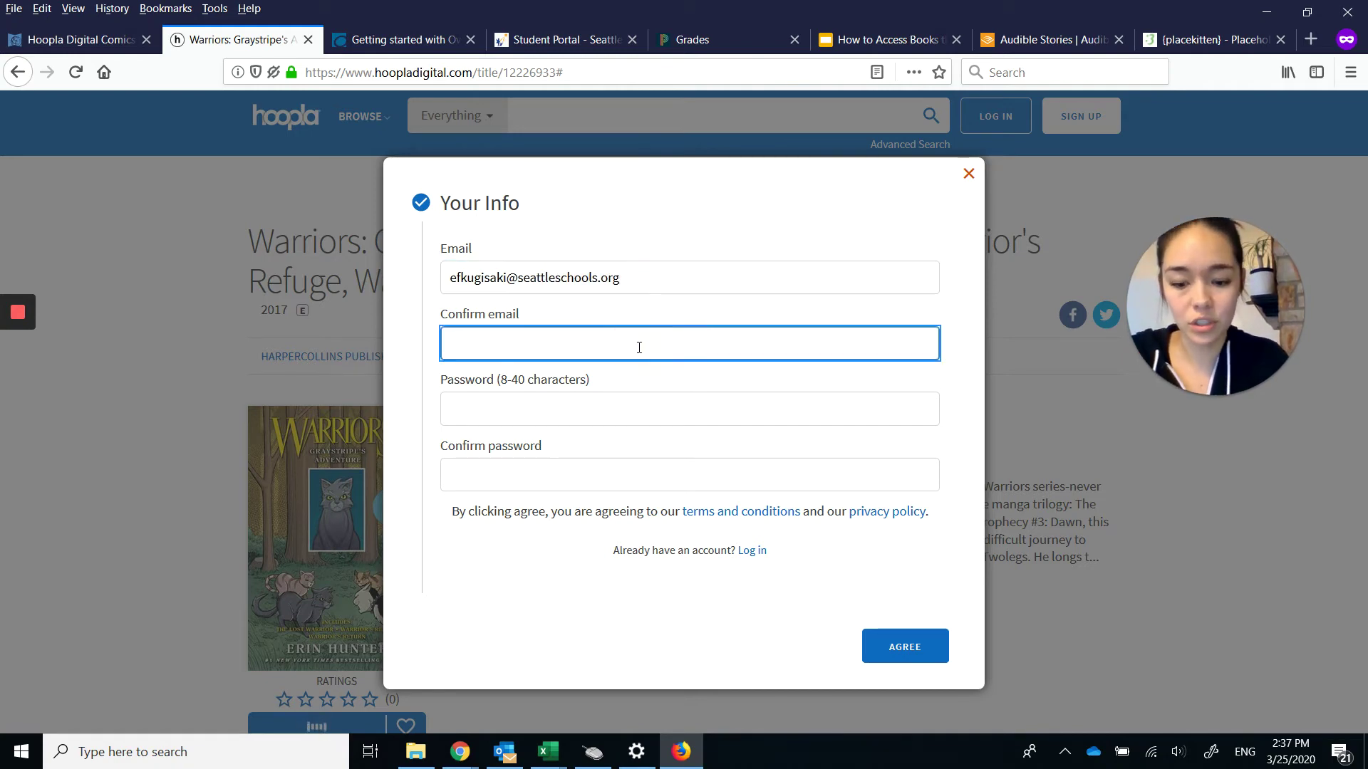
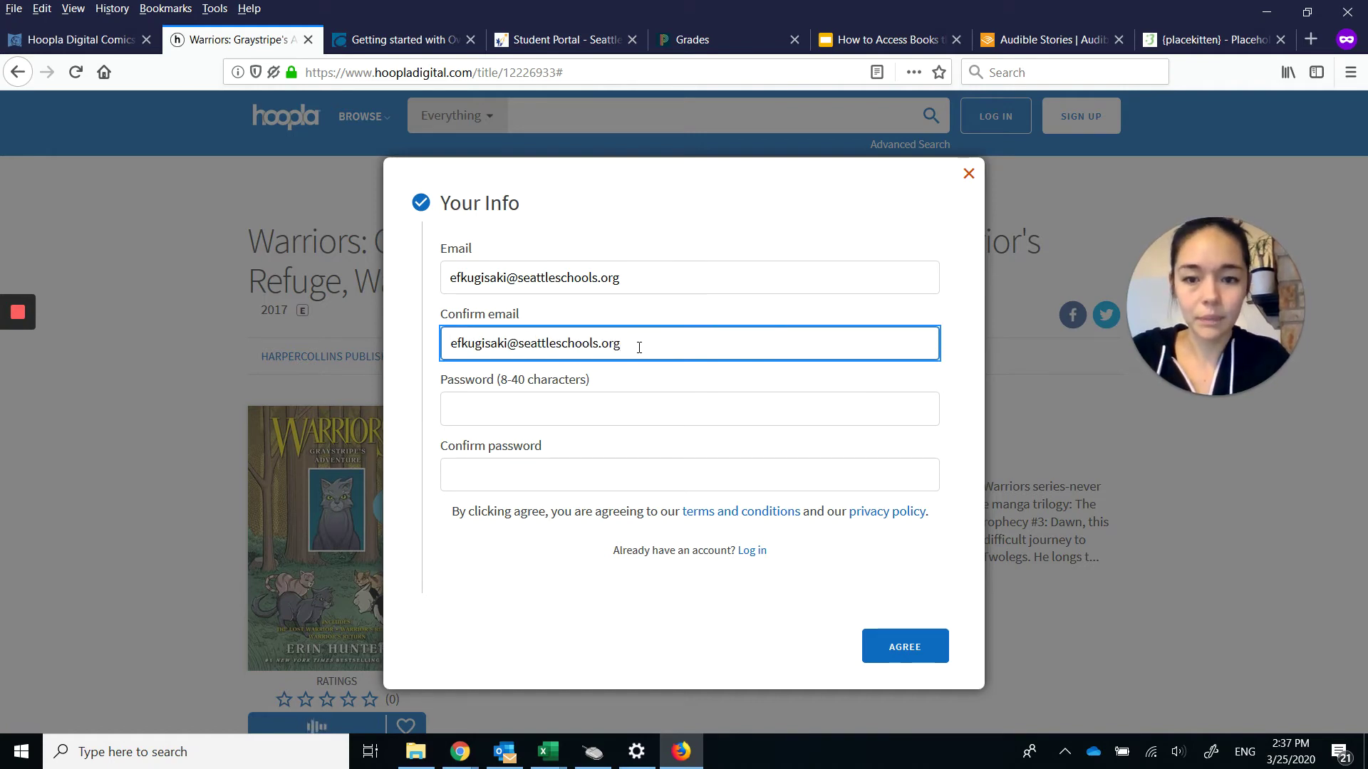
pyautogui.press('Tab')
pyautogui.write('•••')
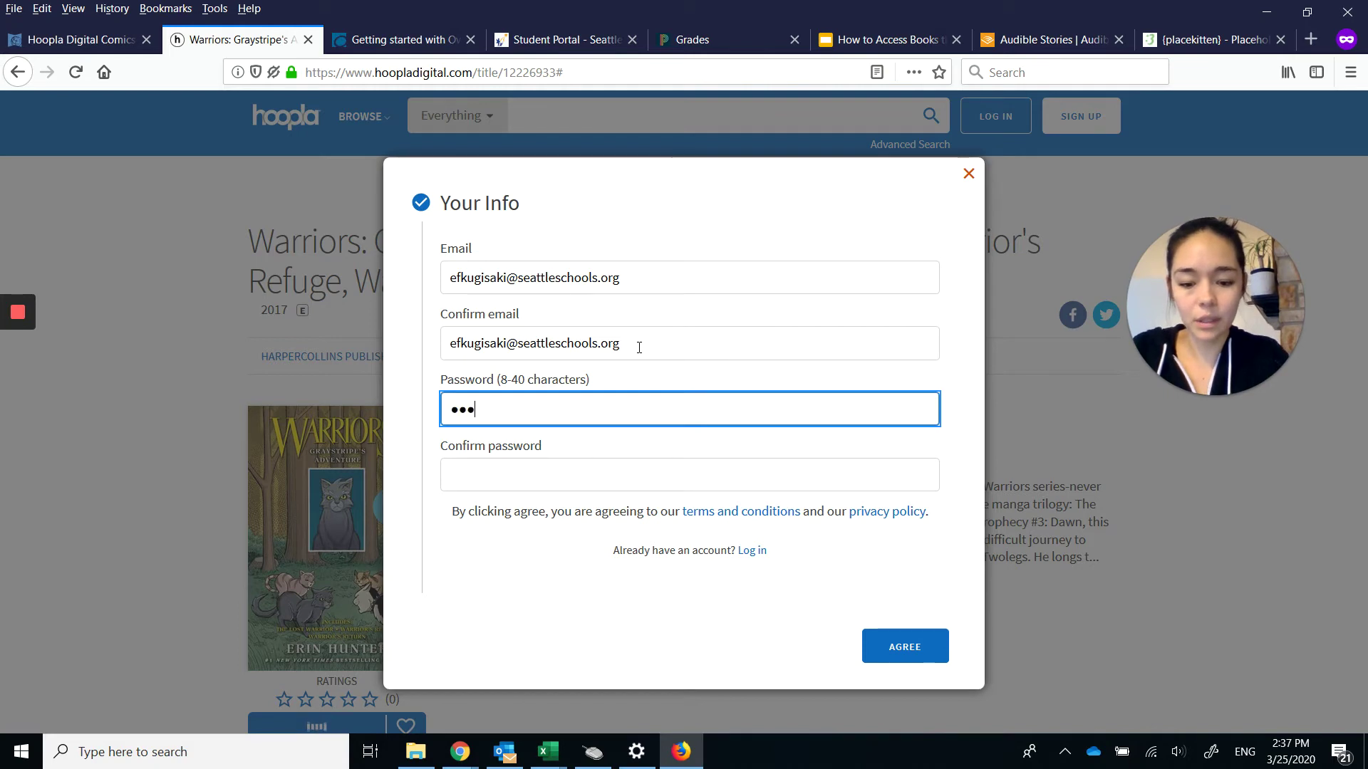
pyautogui.write('•••••')
pyautogui.press('Tab')
pyautogui.write('•')
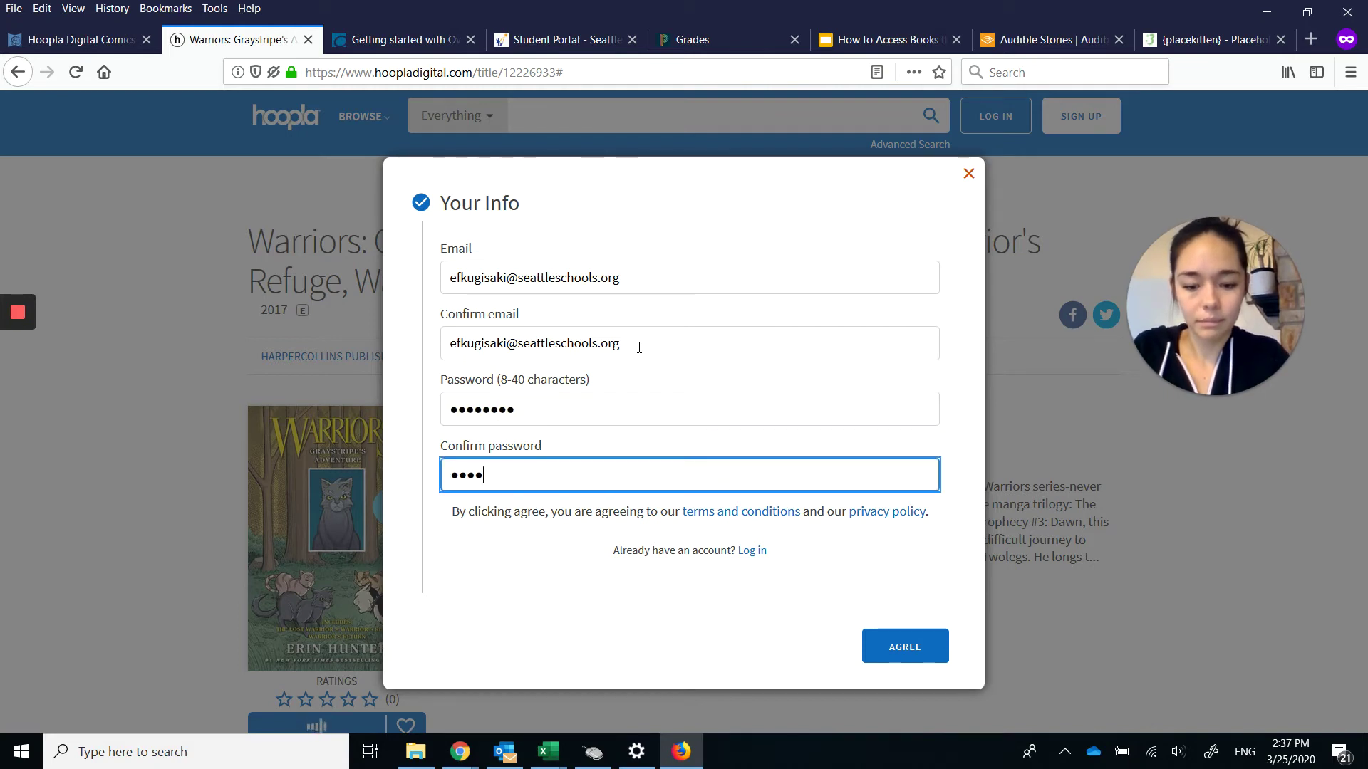
pyautogui.write('•••••••')
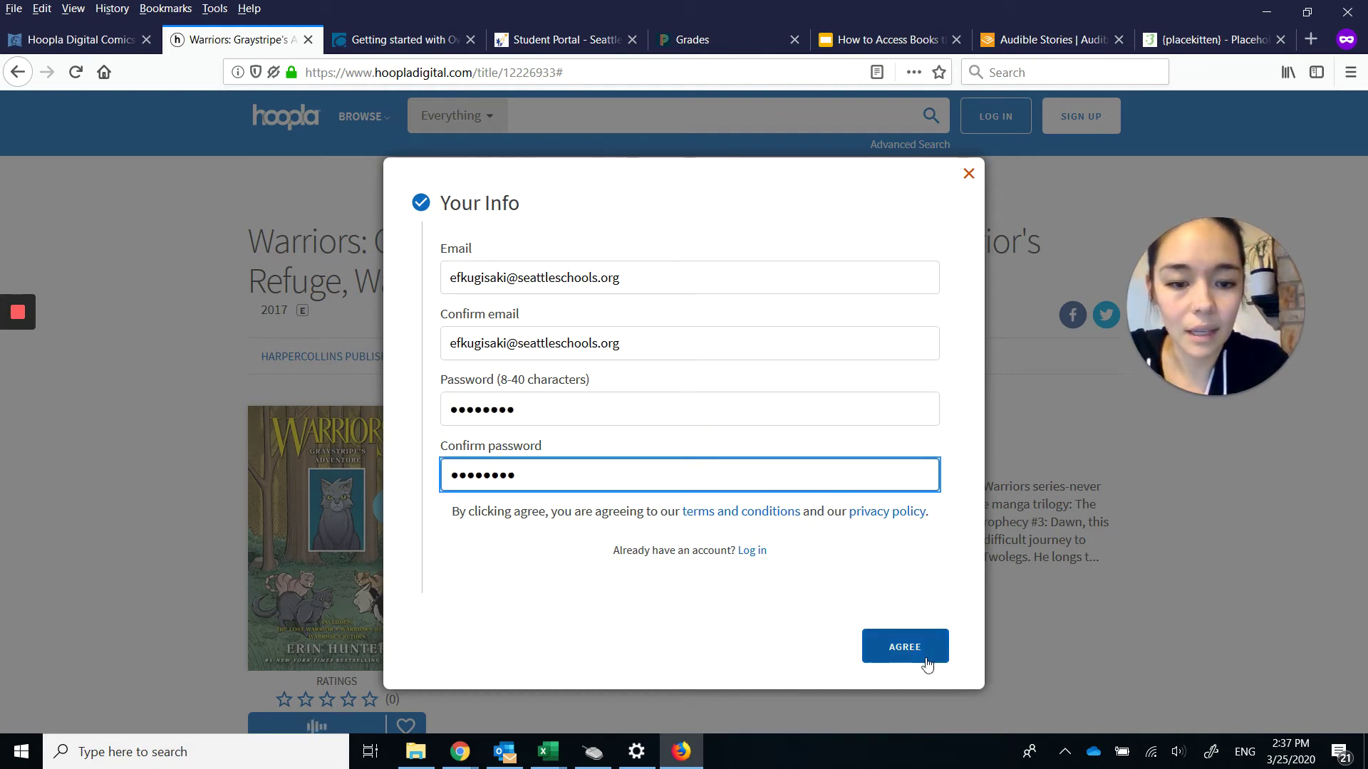
pyautogui.click(919, 649)
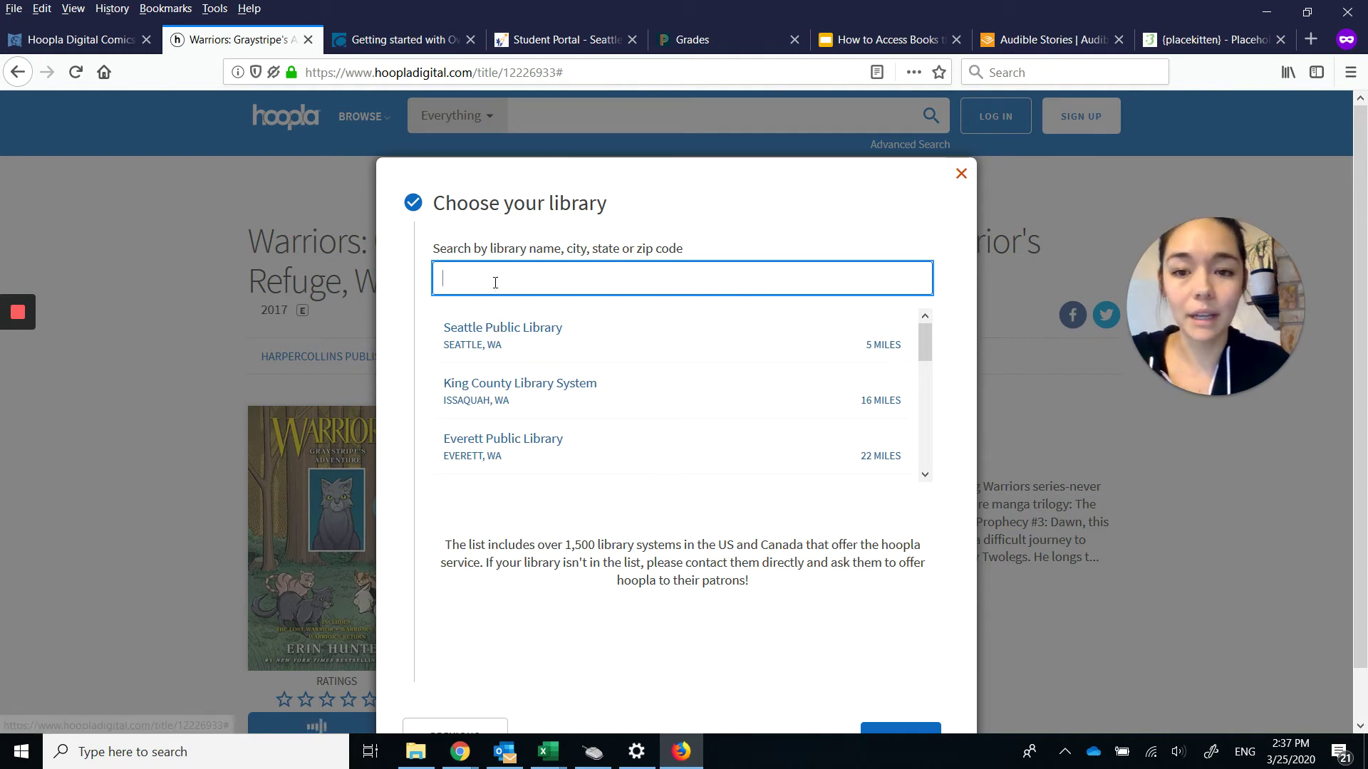
# Choose Seattle Public Library and reach the library card step, checking the card details on the slides.
pyautogui.click(494, 345)
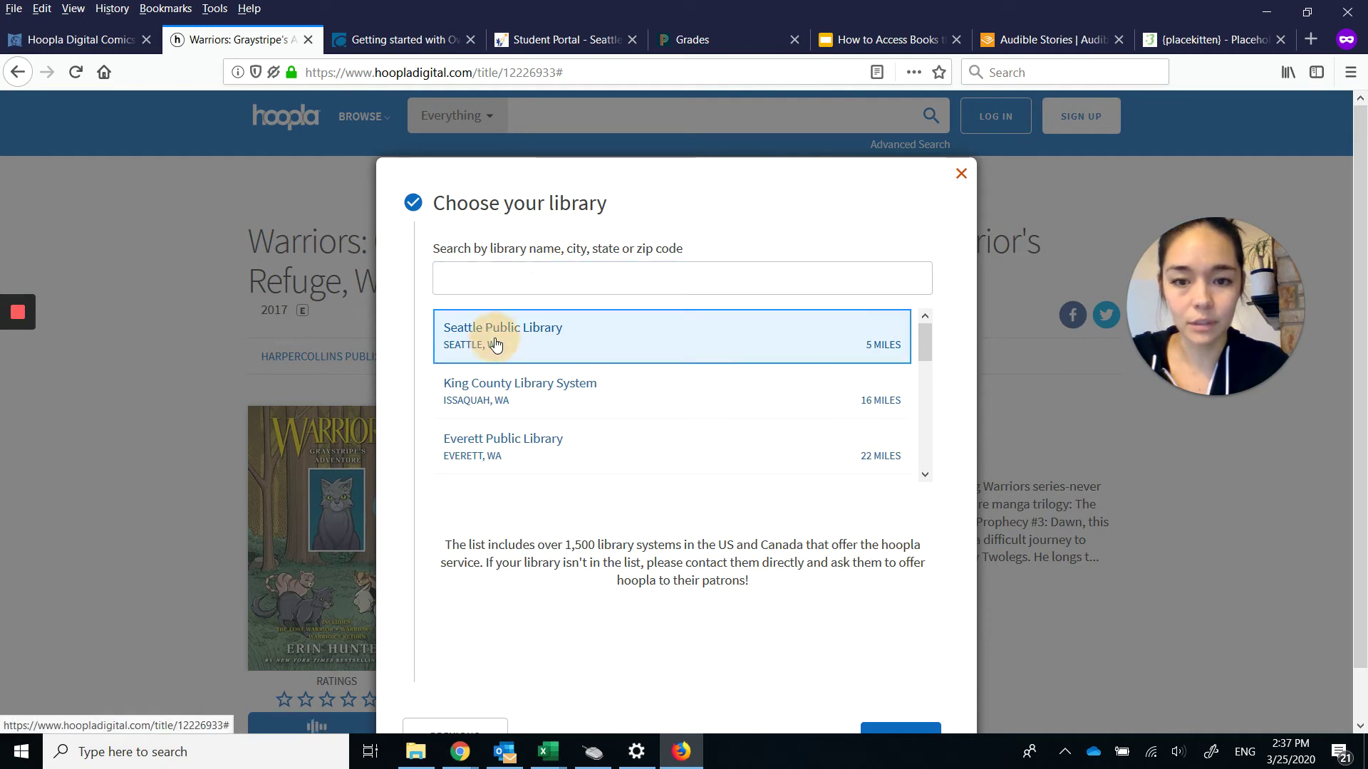
pyautogui.click(883, 730)
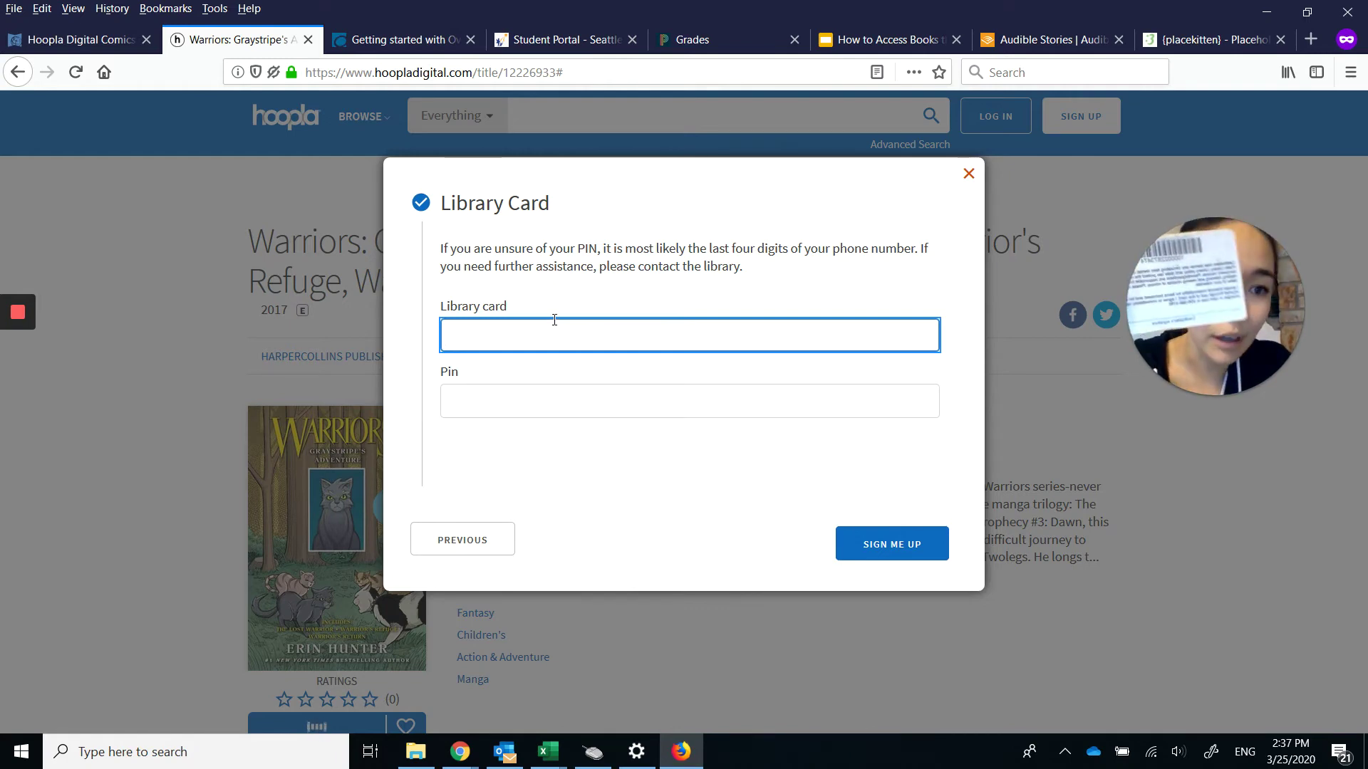
pyautogui.click(862, 35)
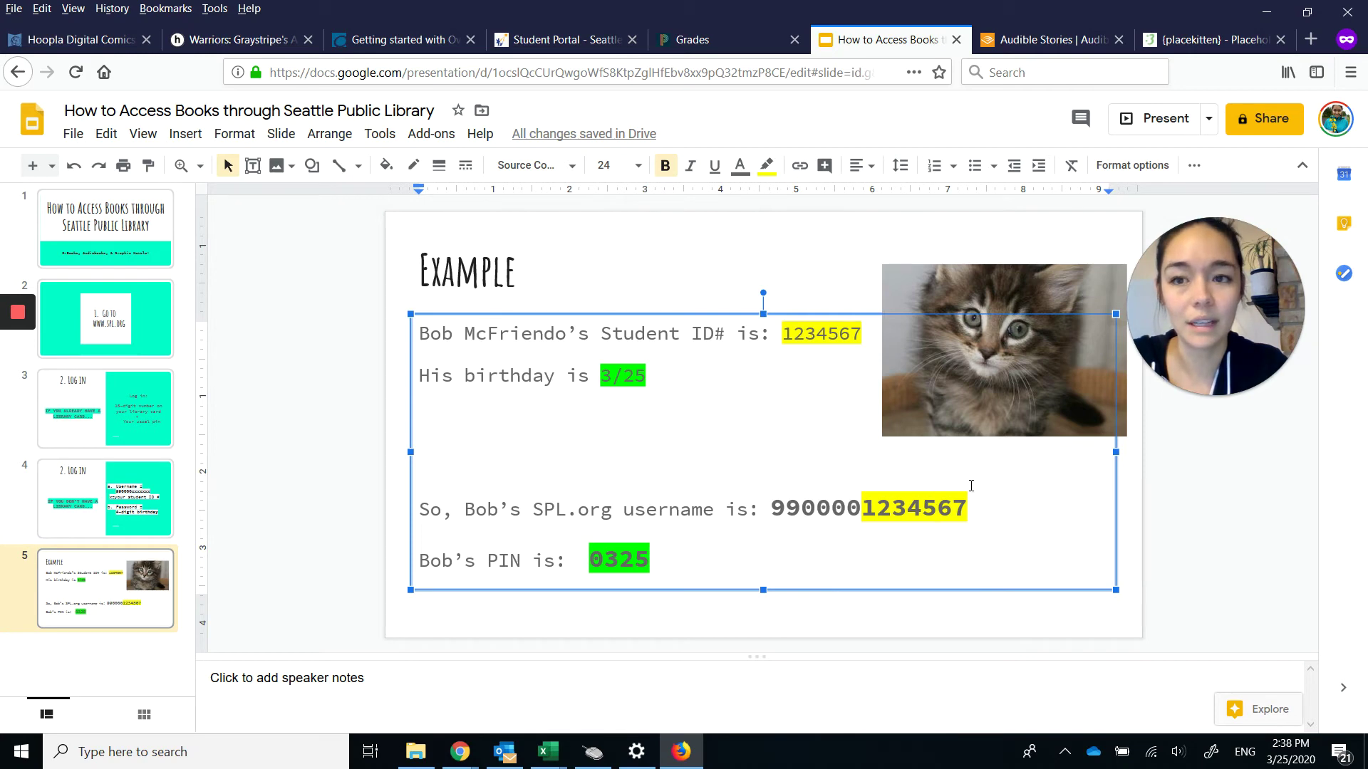
pyautogui.click(239, 39)
pyautogui.click(481, 338)
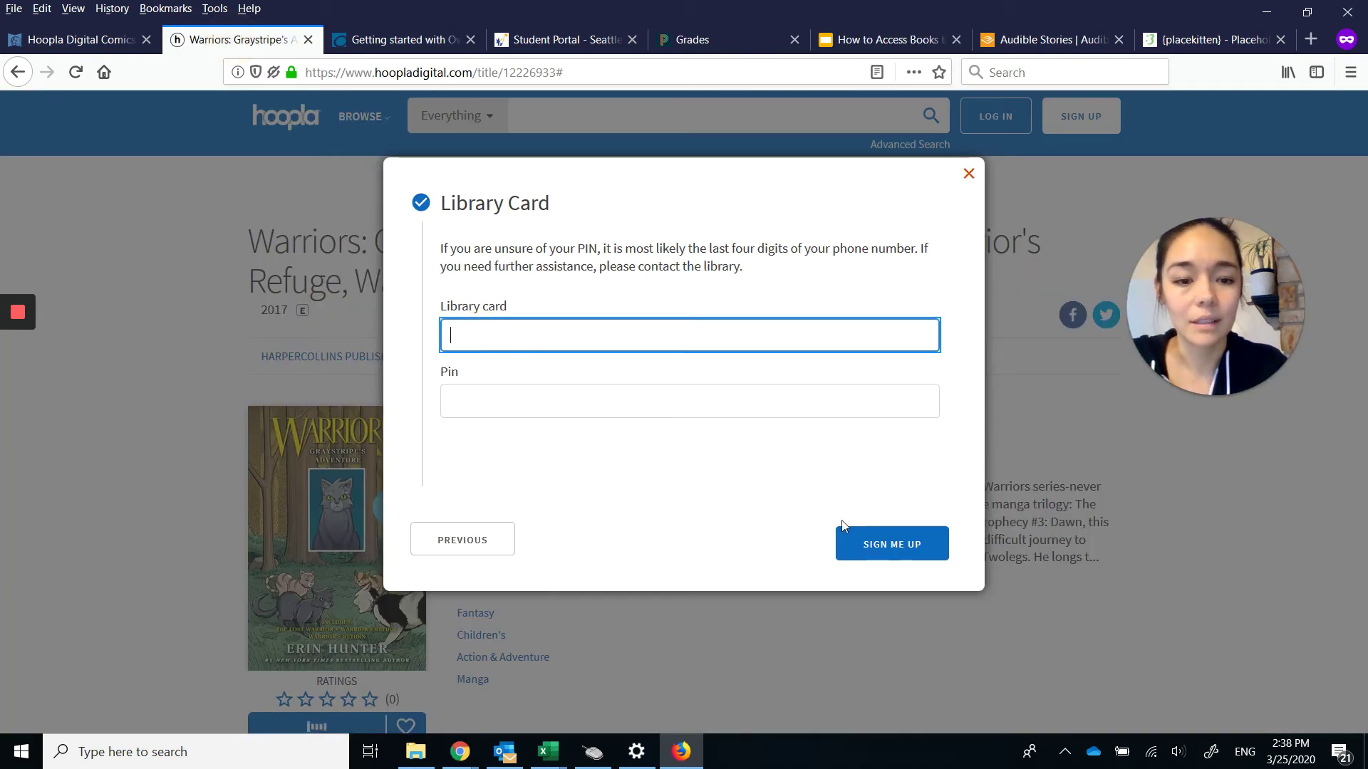
# Close the Library Card dialog unfinished and switch to the Audible Stories page.
pyautogui.click(969, 175)
pyautogui.scroll(-3, 510, 592)
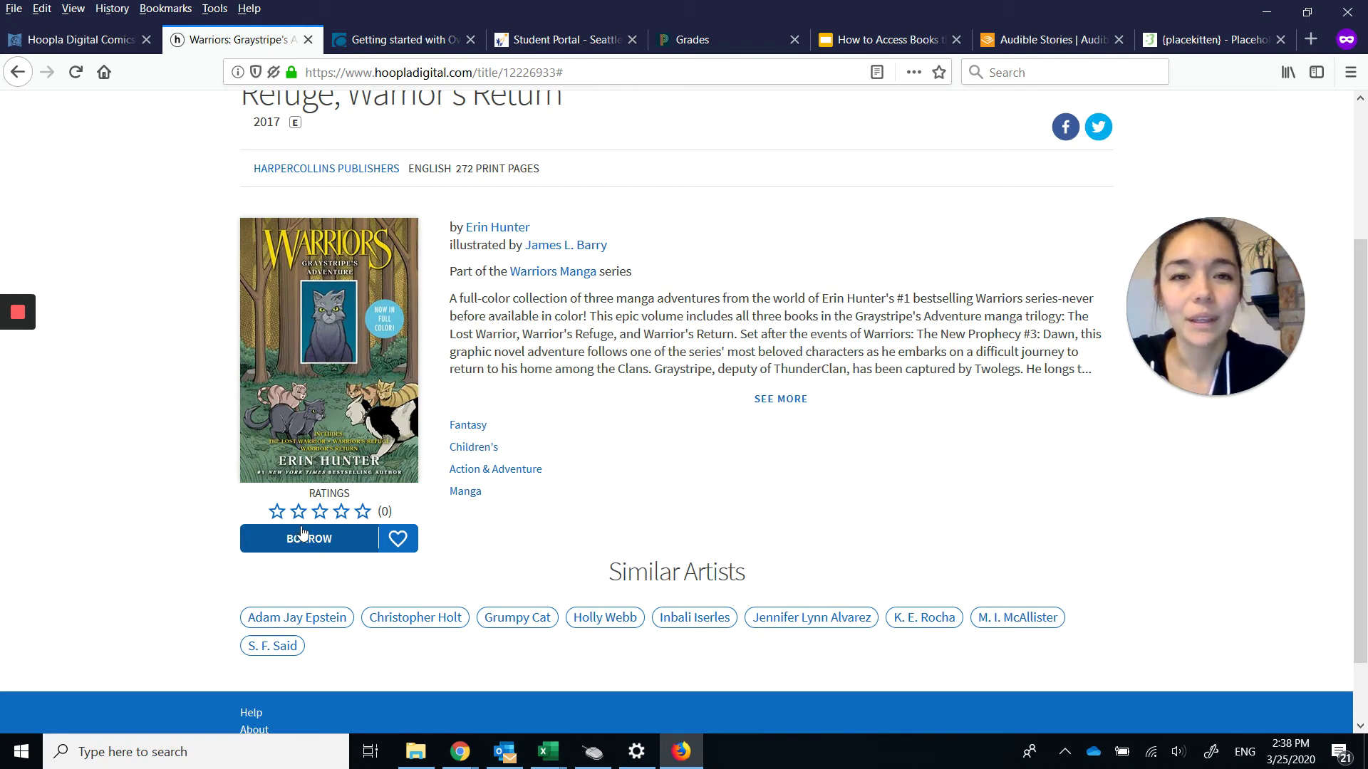
pyautogui.click(1016, 44)
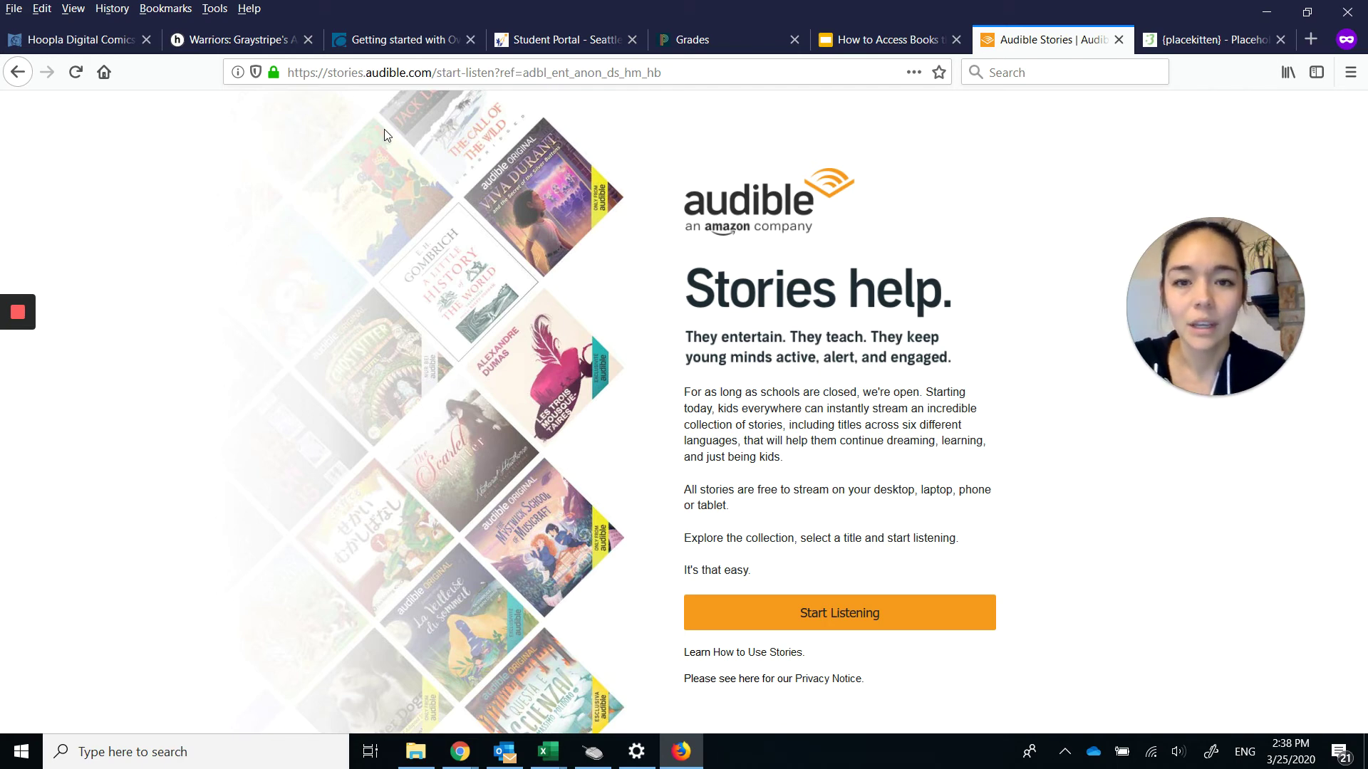
# Highlight the stories.audible.com address, start browsing, and look at the Tween category before returning to Discover.
pyautogui.moveTo(329, 73); pyautogui.dragTo(433, 77)
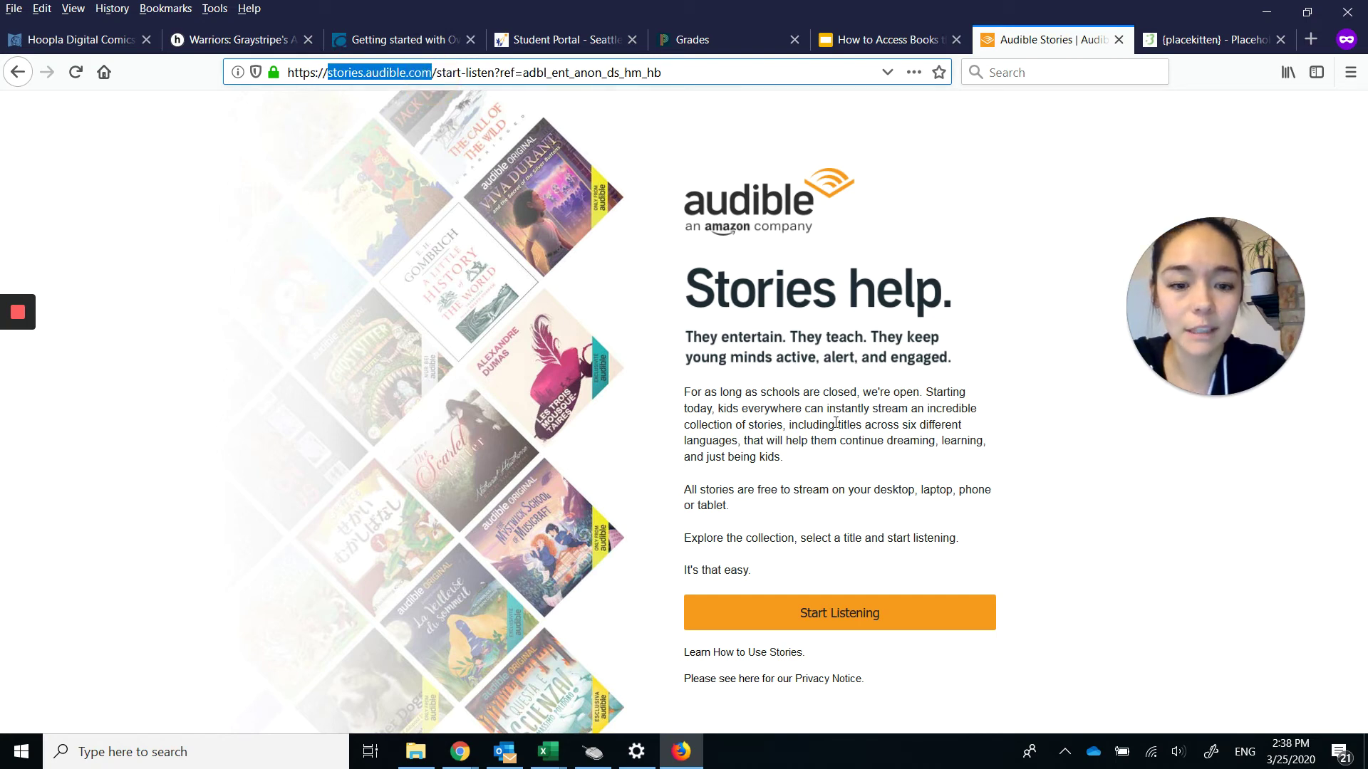
pyautogui.click(837, 619)
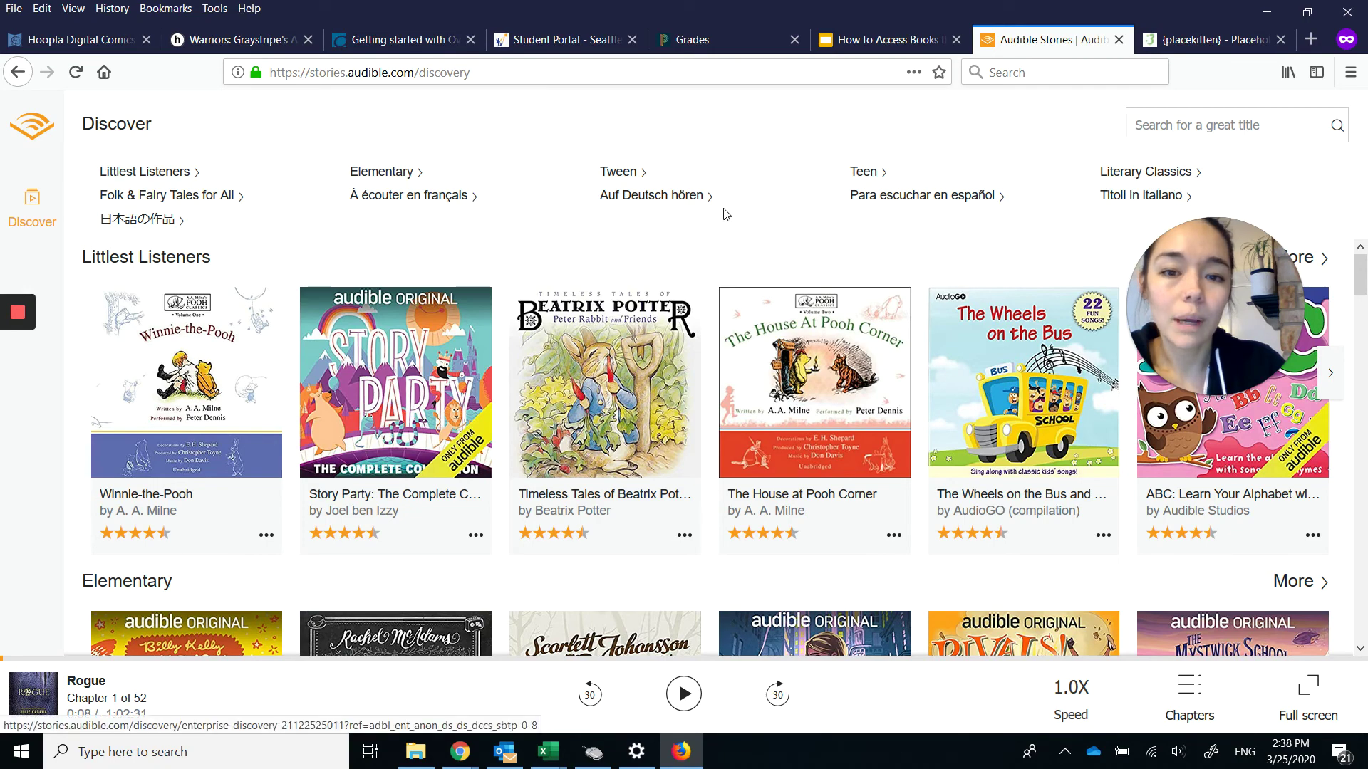
pyautogui.click(622, 174)
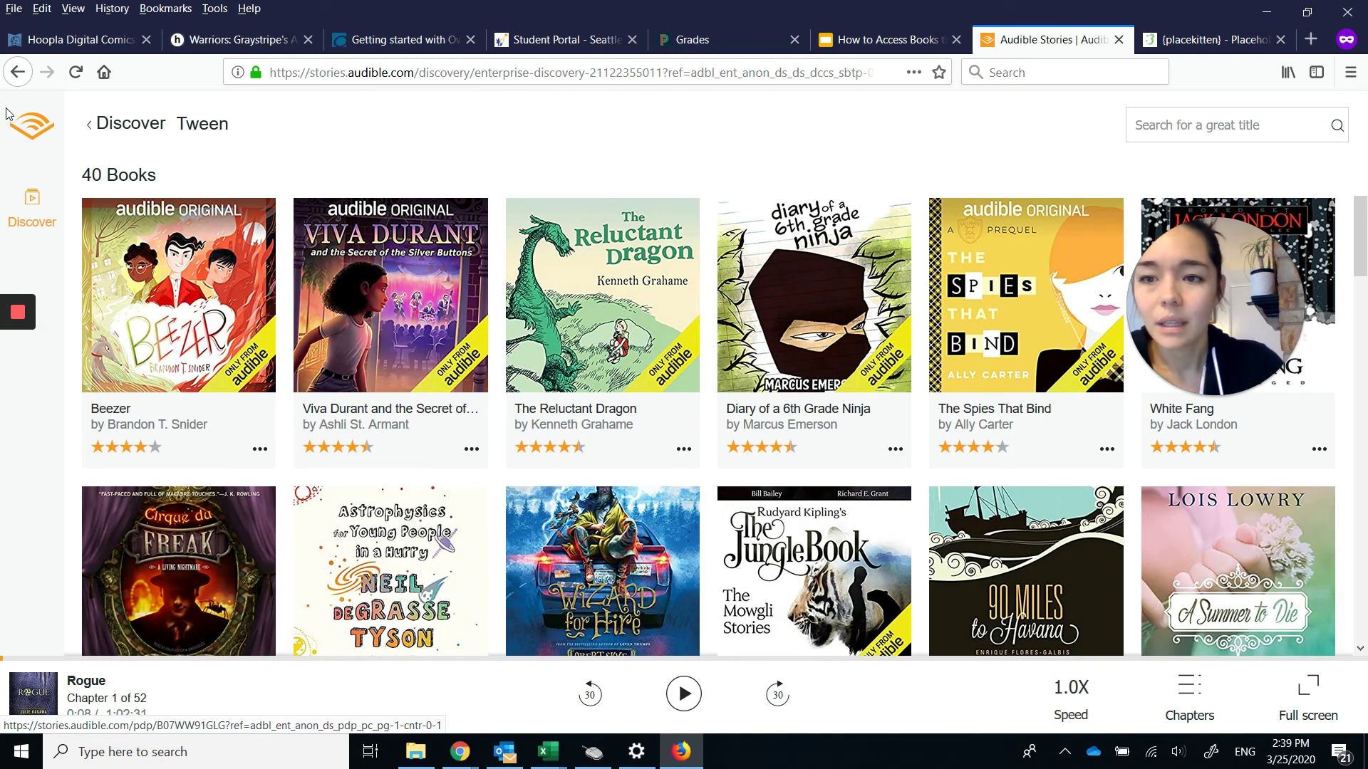
pyautogui.click(96, 123)
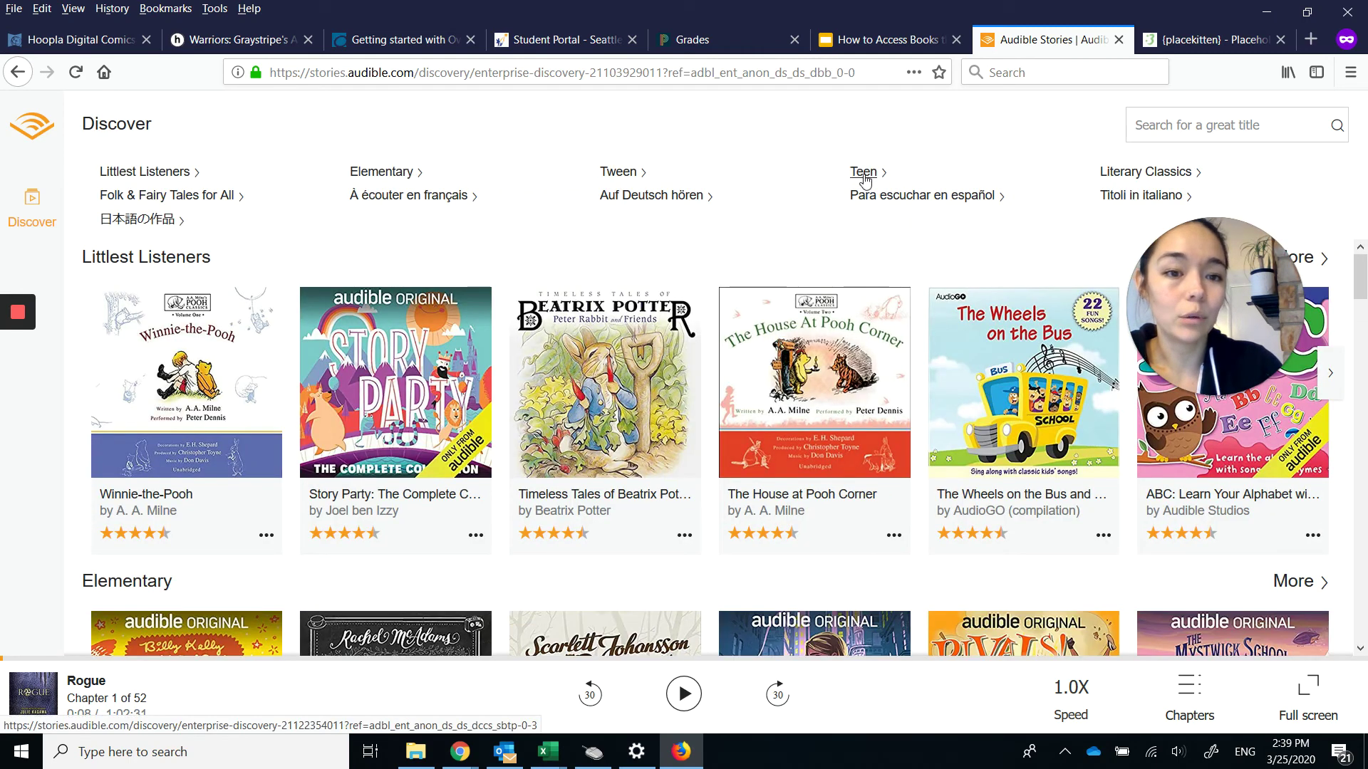
# Open the 67-book Teen collection and select Rogue: The Talon Saga, Book 2.
pyautogui.click(864, 174)
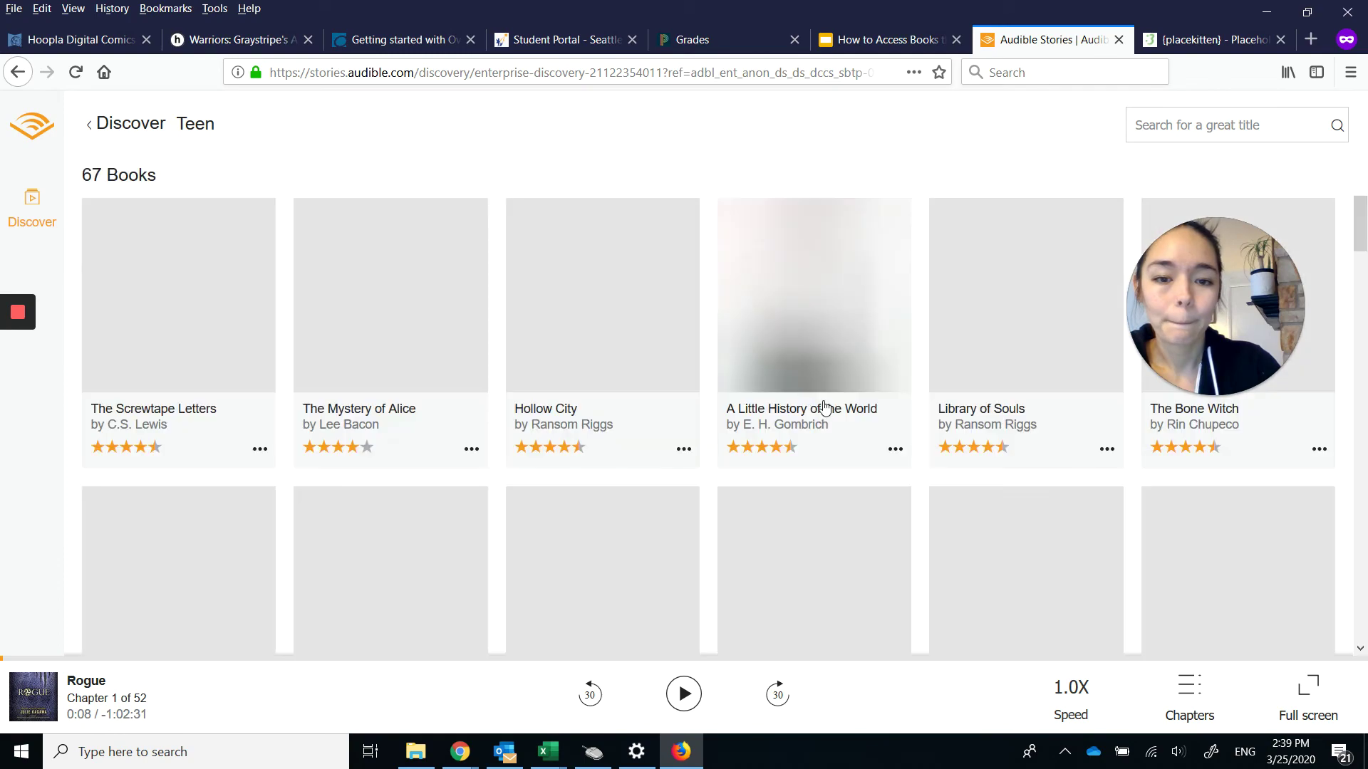
pyautogui.scroll(-5, 982, 418)
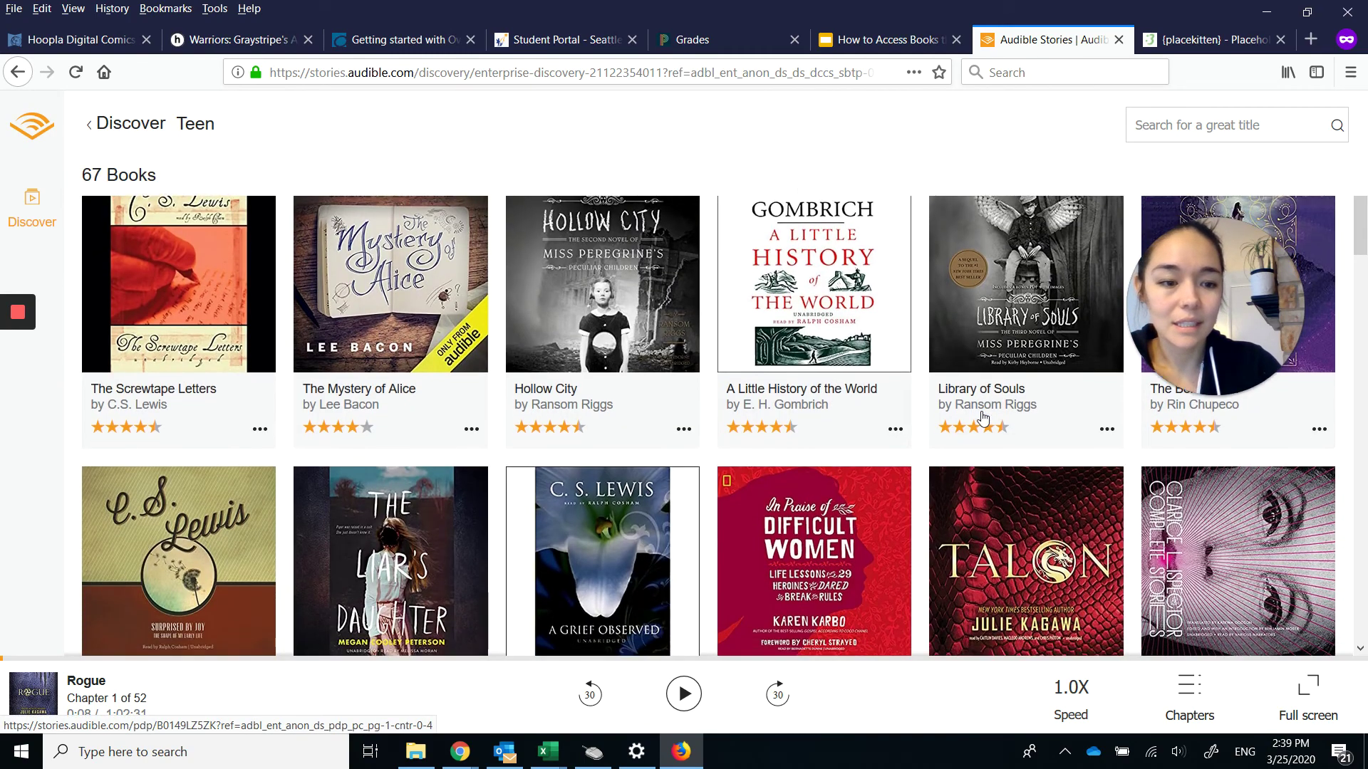
pyautogui.scroll(-2, 982, 418)
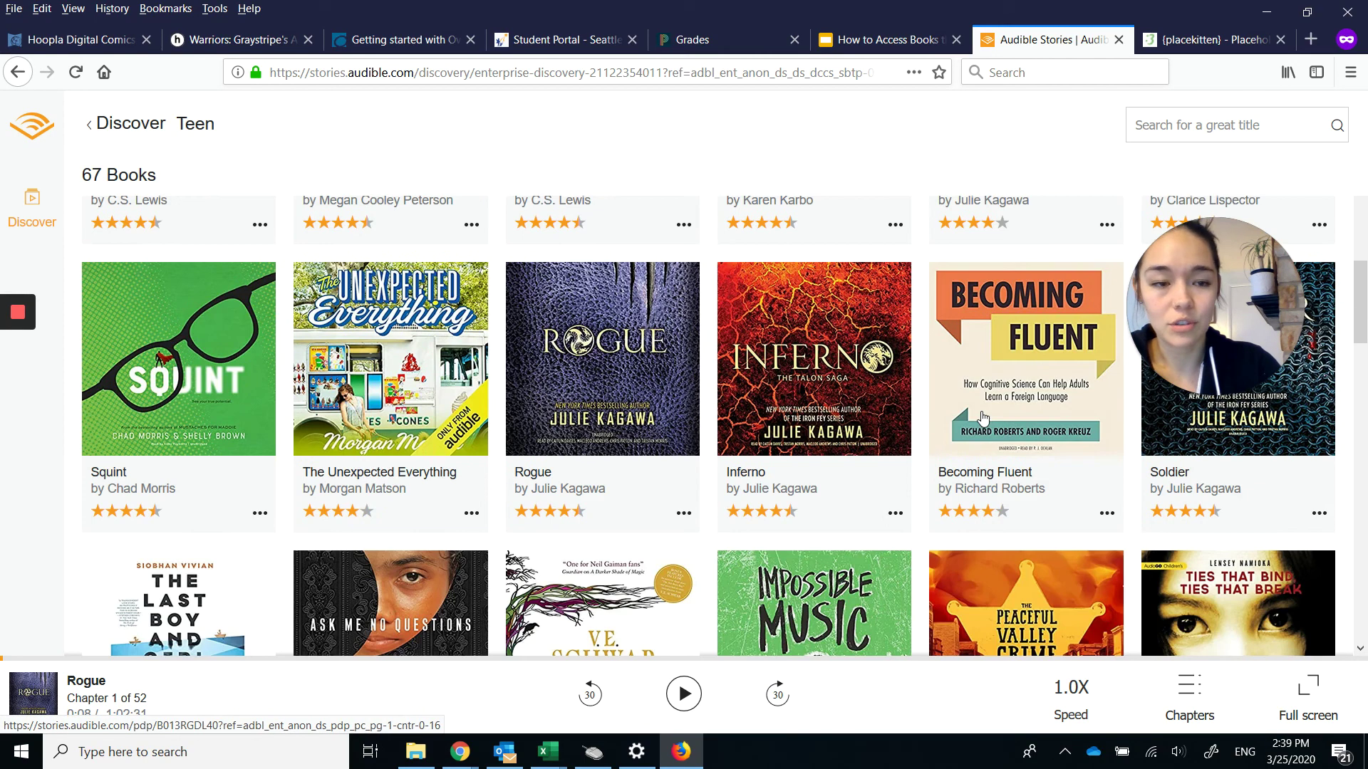
pyautogui.scroll(1, 1104, 285)
pyautogui.click(1230, 129)
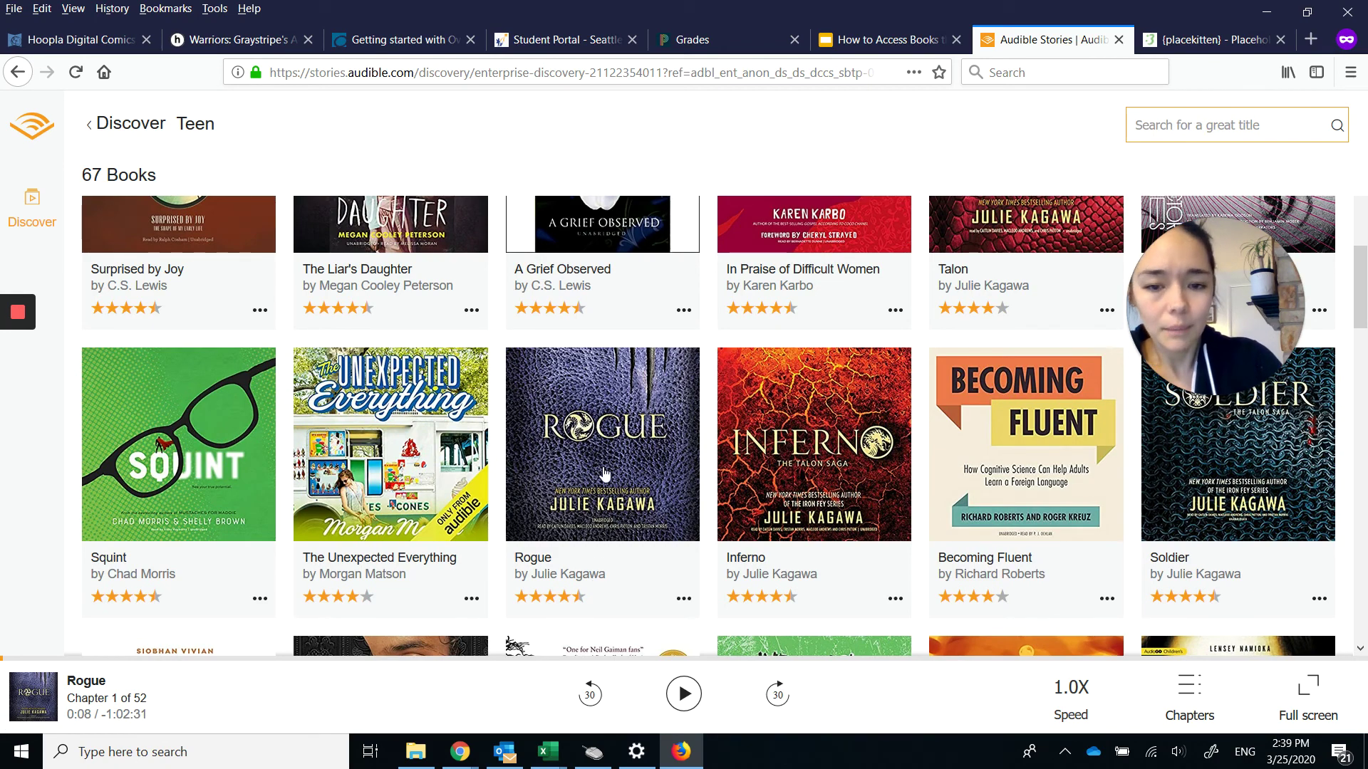
pyautogui.click(624, 439)
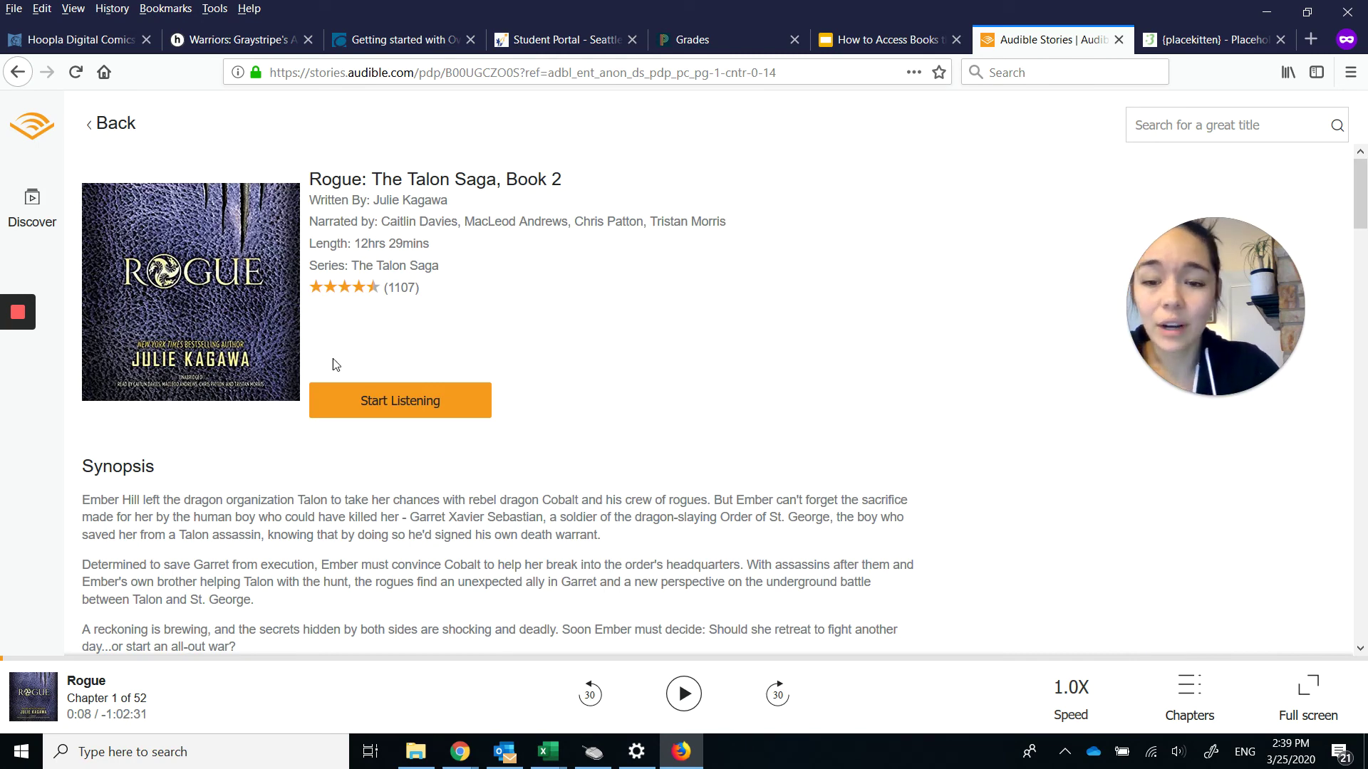
# Play Rogue with the volume raised, skip ahead 30 seconds, pause at 0:46, and return to Teen.
pyautogui.click(394, 404)
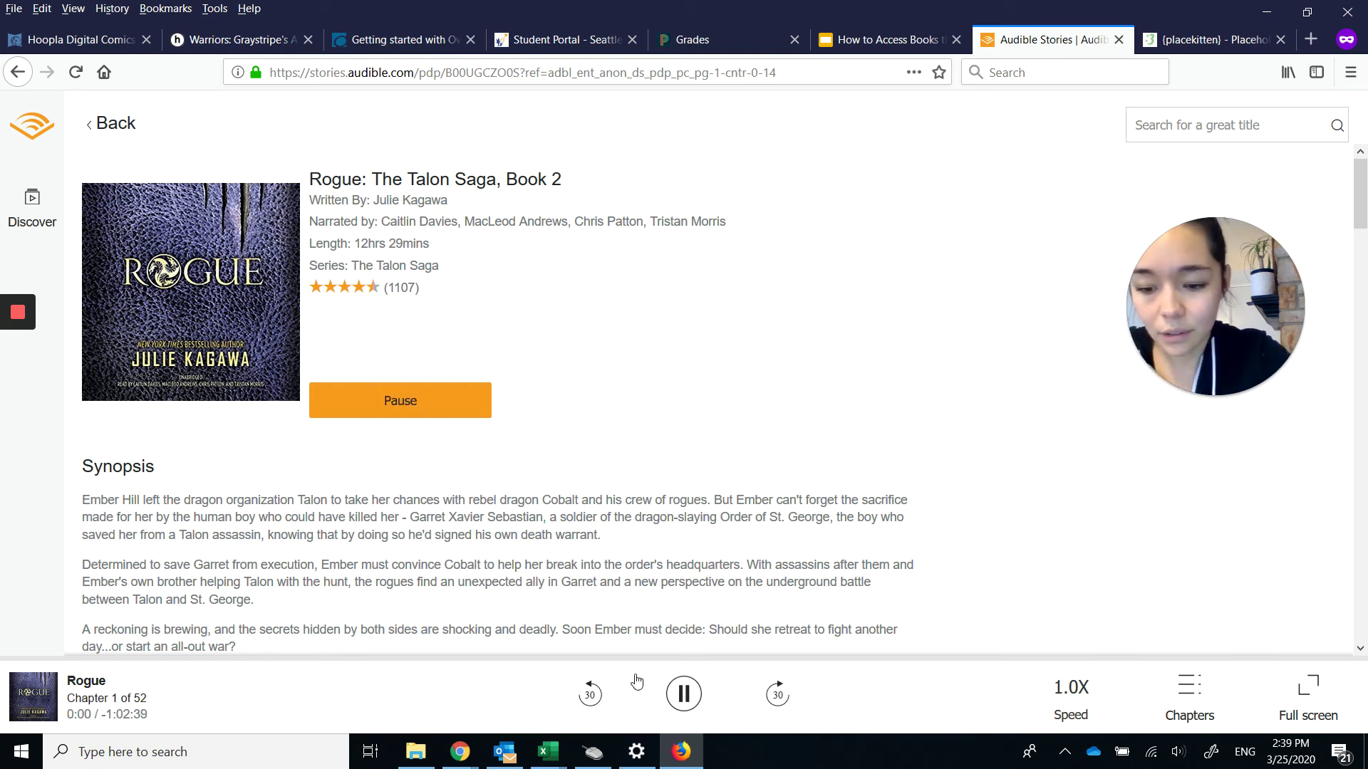
pyautogui.press('XF86AudioRaiseVolume')
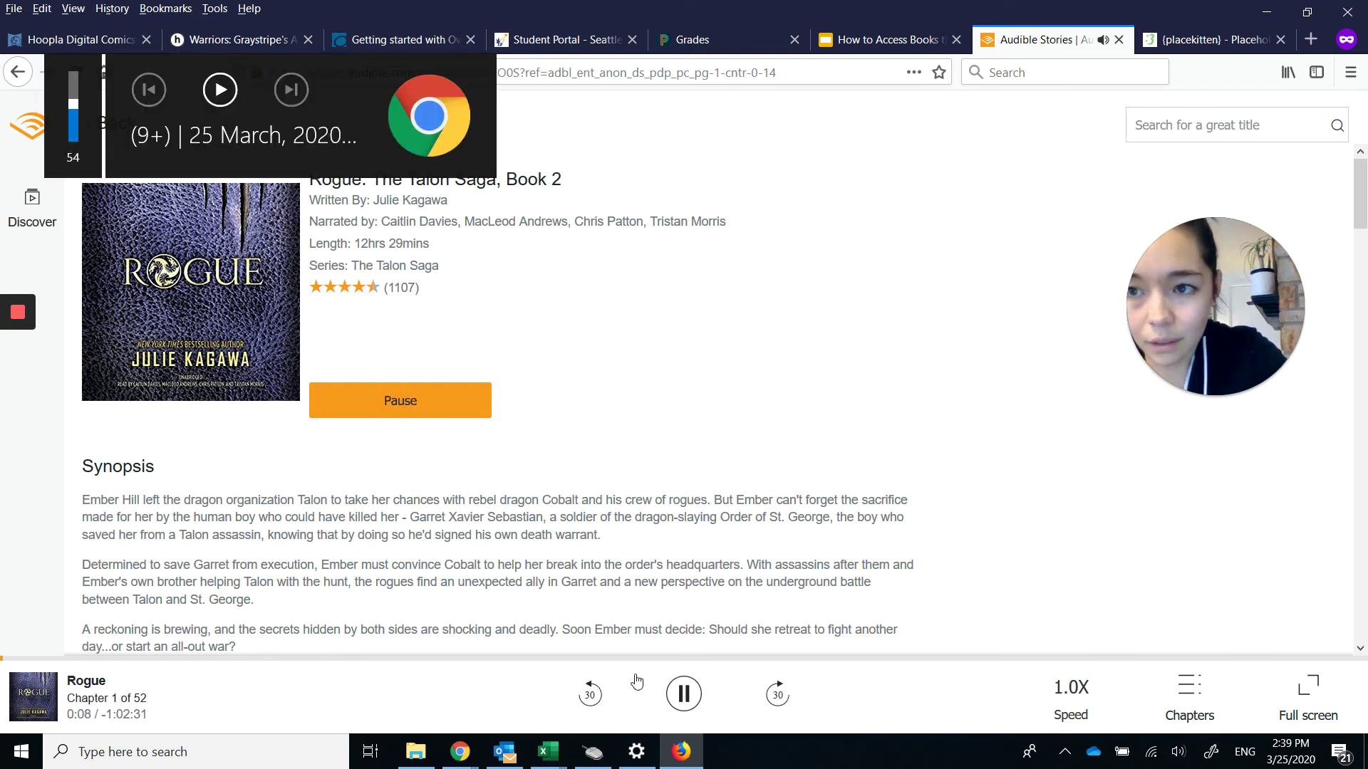
pyautogui.press('XF86AudioRaiseVolume')
pyautogui.press('XF86AudioRaiseVolume')
pyautogui.press('XF86AudioRaiseVolume')
pyautogui.press('XF86AudioRaiseVolume')
pyautogui.press('XF86AudioRaiseVolume')
pyautogui.press('XF86AudioRaiseVolume')
pyautogui.press('XF86AudioRaiseVolume')
pyautogui.press('XF86AudioRaiseVolume')
pyautogui.press('XF86AudioRaiseVolume')
pyautogui.press('XF86AudioRaiseVolume')
pyautogui.press('XF86AudioRaiseVolume')
pyautogui.press('XF86AudioRaiseVolume')
pyautogui.press('XF86AudioRaiseVolume')
pyautogui.press('XF86AudioRaiseVolume')
pyautogui.press('XF86AudioRaiseVolume')
pyautogui.press('XF86AudioRaiseVolume')
pyautogui.press('XF86AudioRaiseVolume')
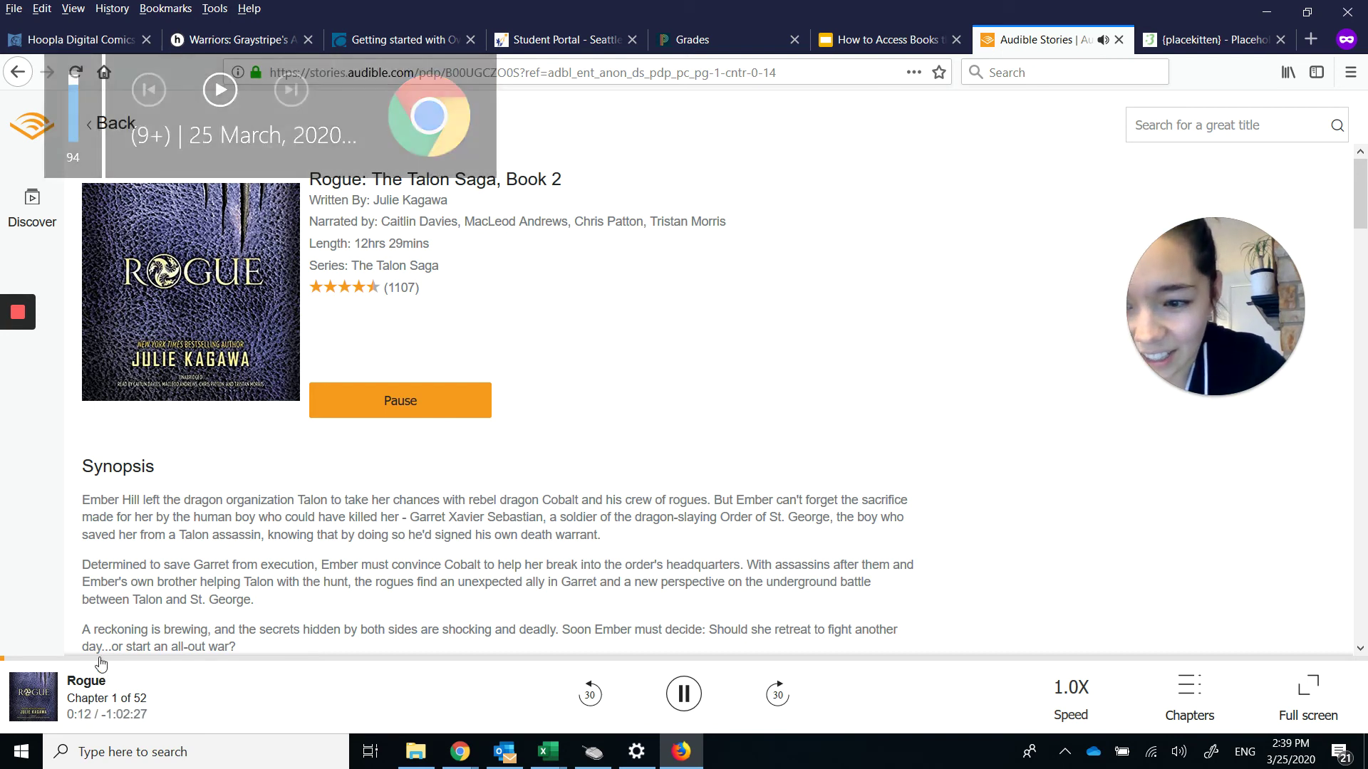
pyautogui.click(778, 694)
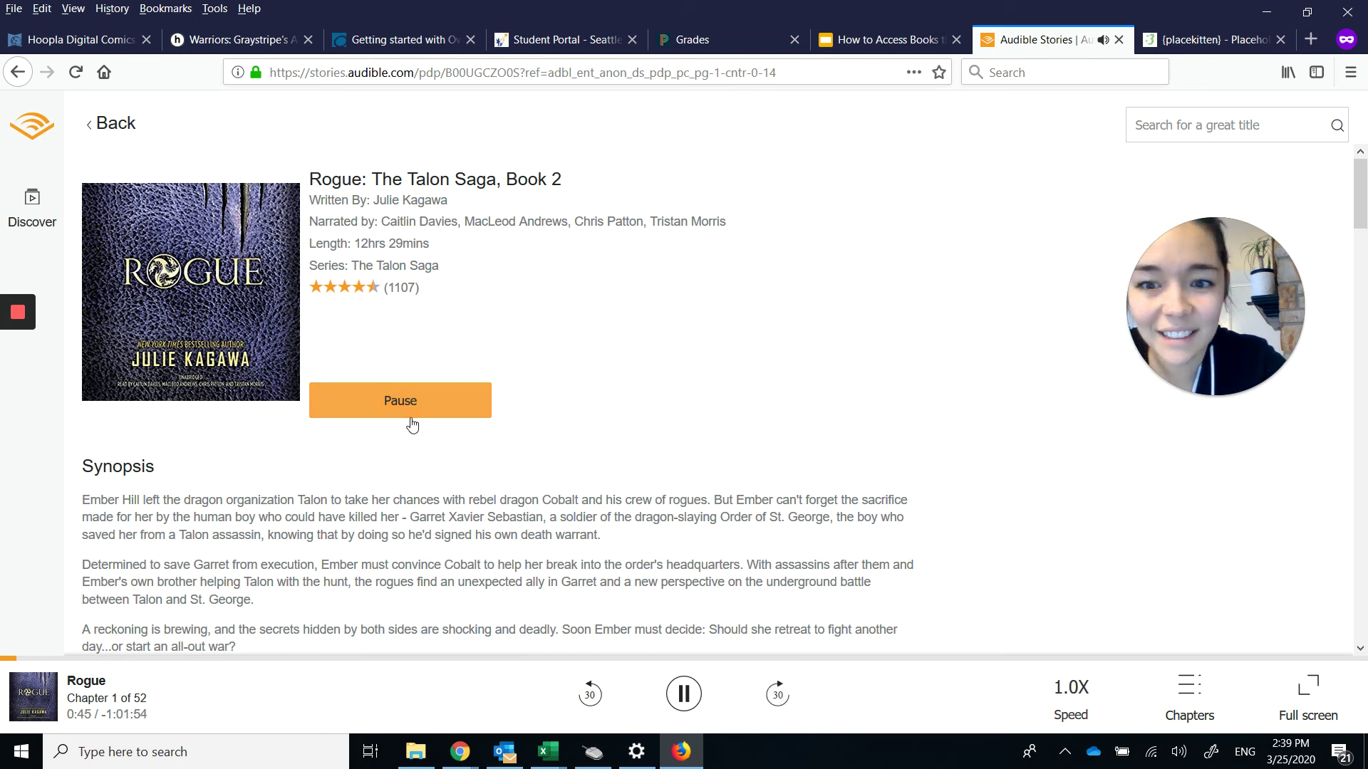
pyautogui.click(412, 407)
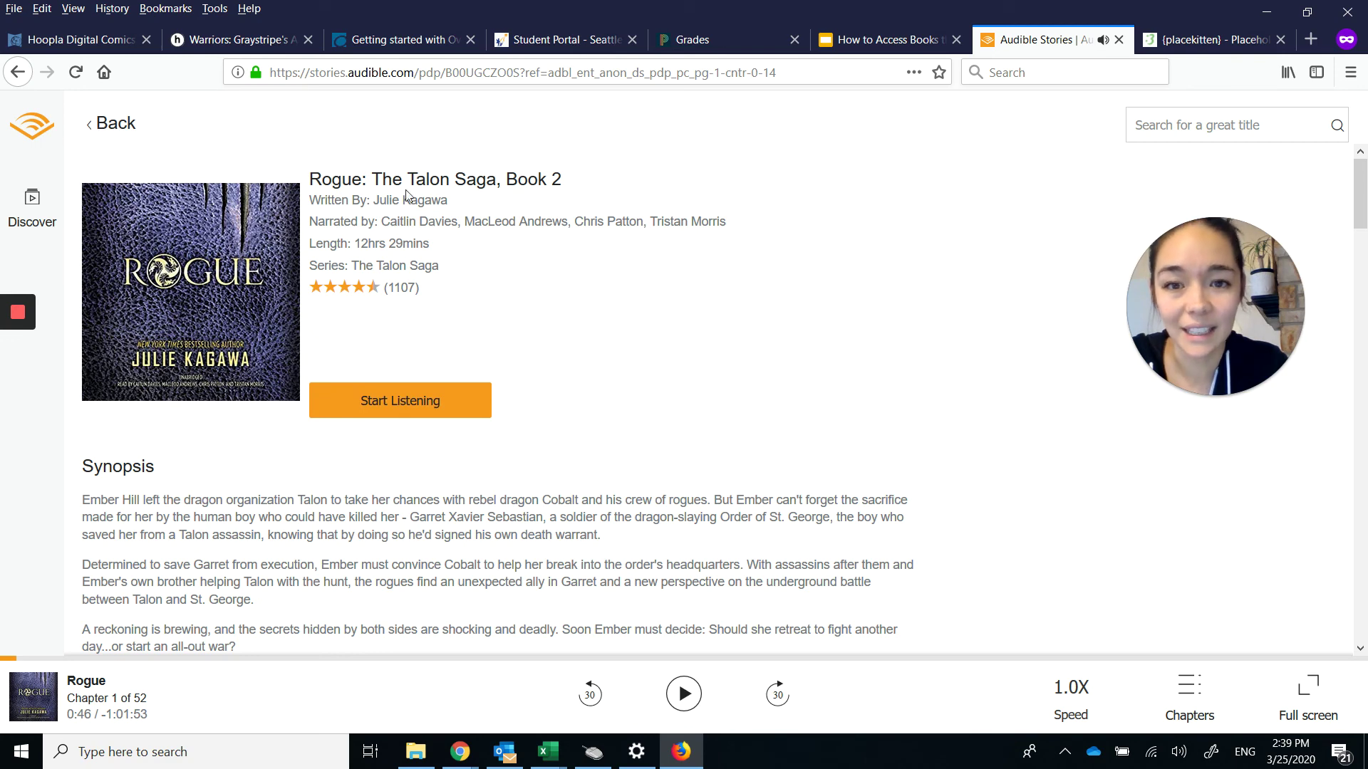
pyautogui.click(110, 123)
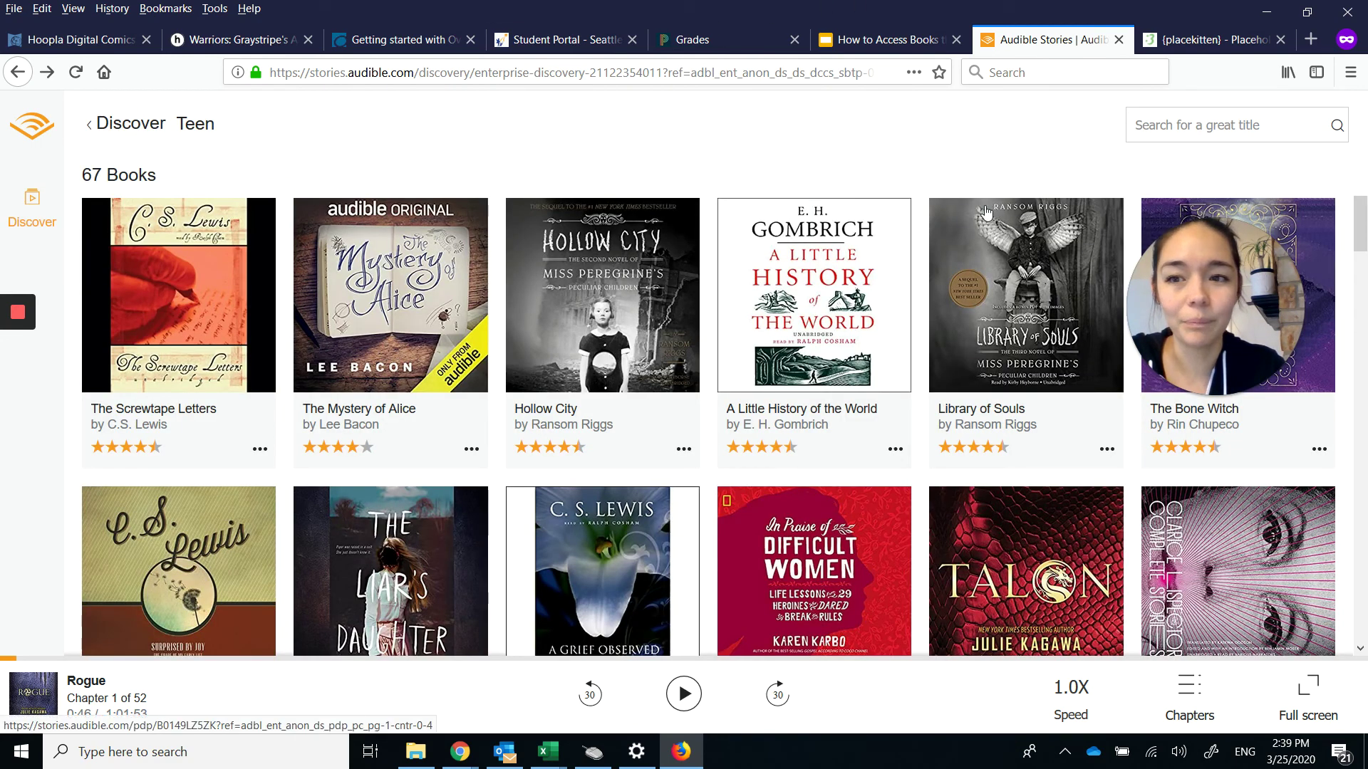
# Browse the Literary Classics category from the Discover page.
pyautogui.click(148, 121)
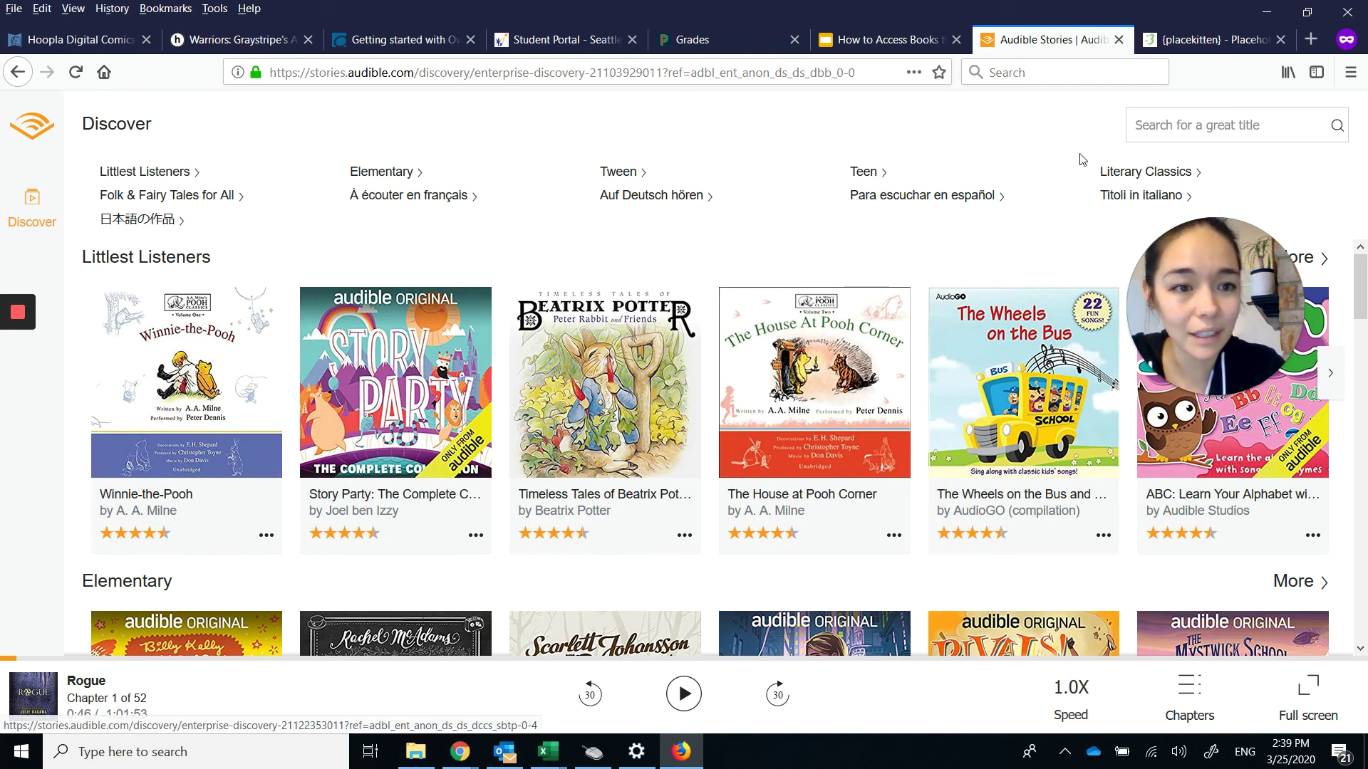
pyautogui.click(1129, 173)
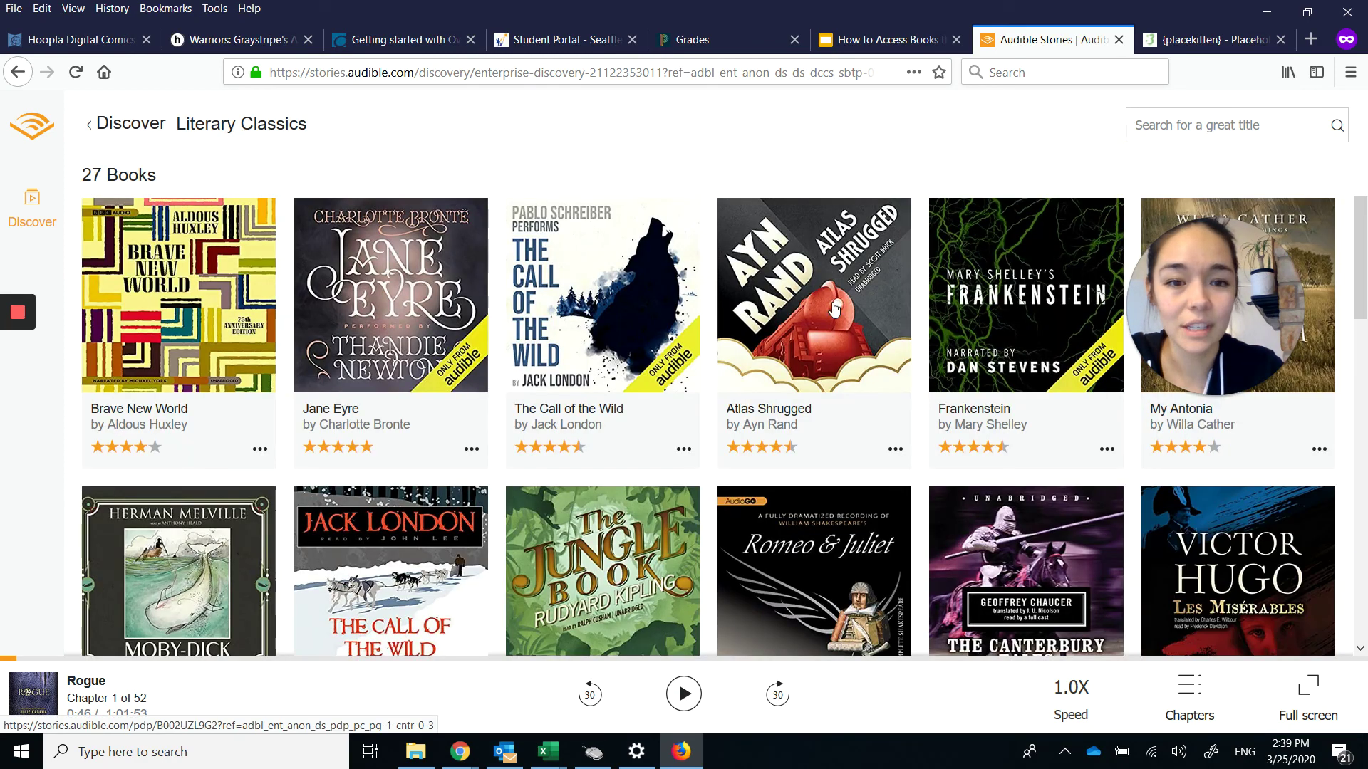
pyautogui.scroll(-3, 904, 395)
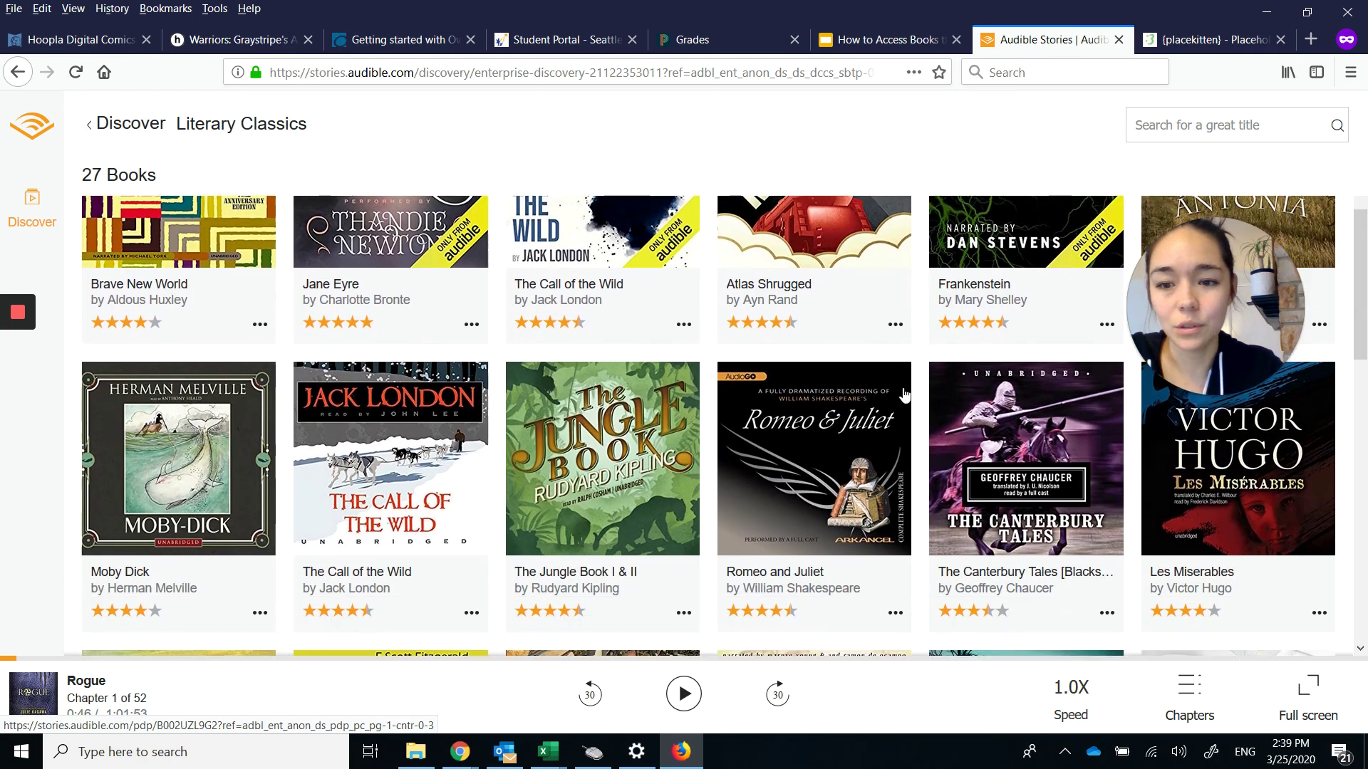
pyautogui.scroll(-6, 461, 379)
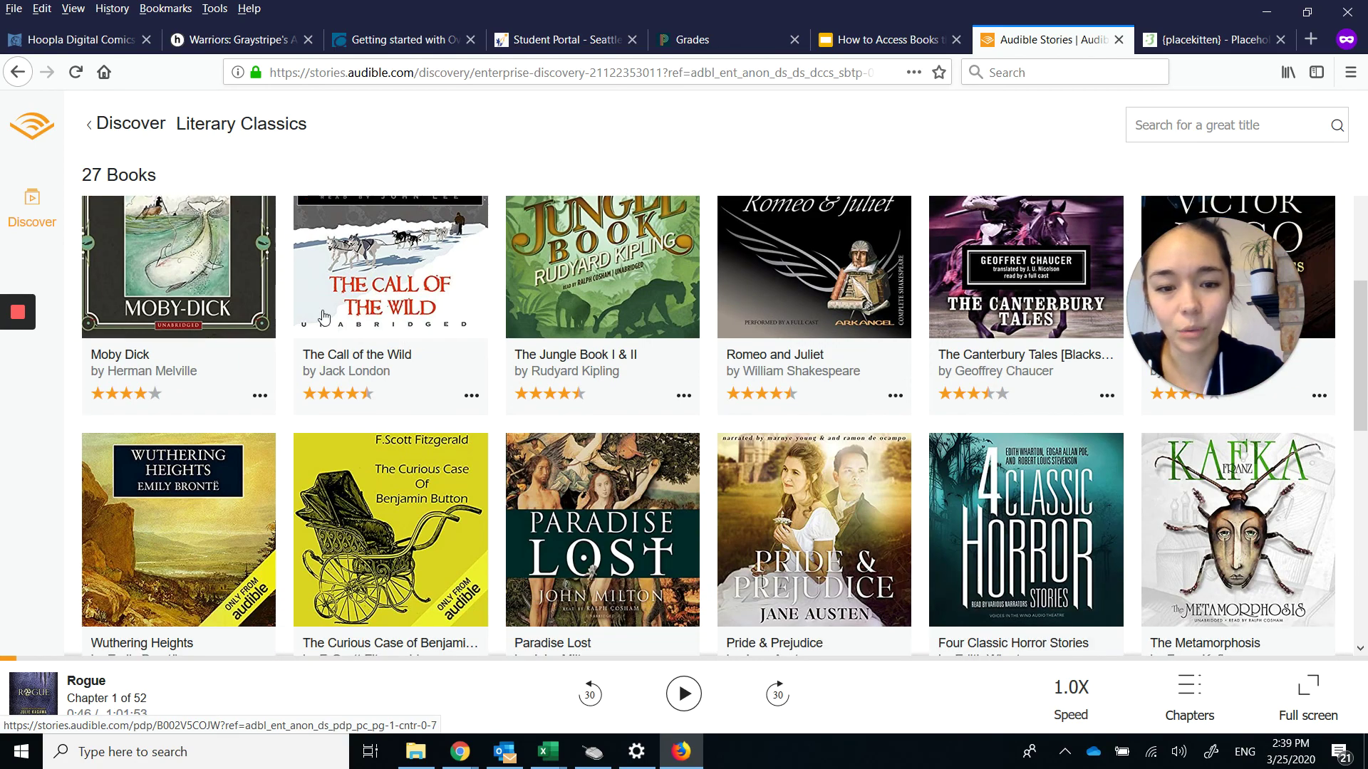
pyautogui.scroll(-5, 461, 380)
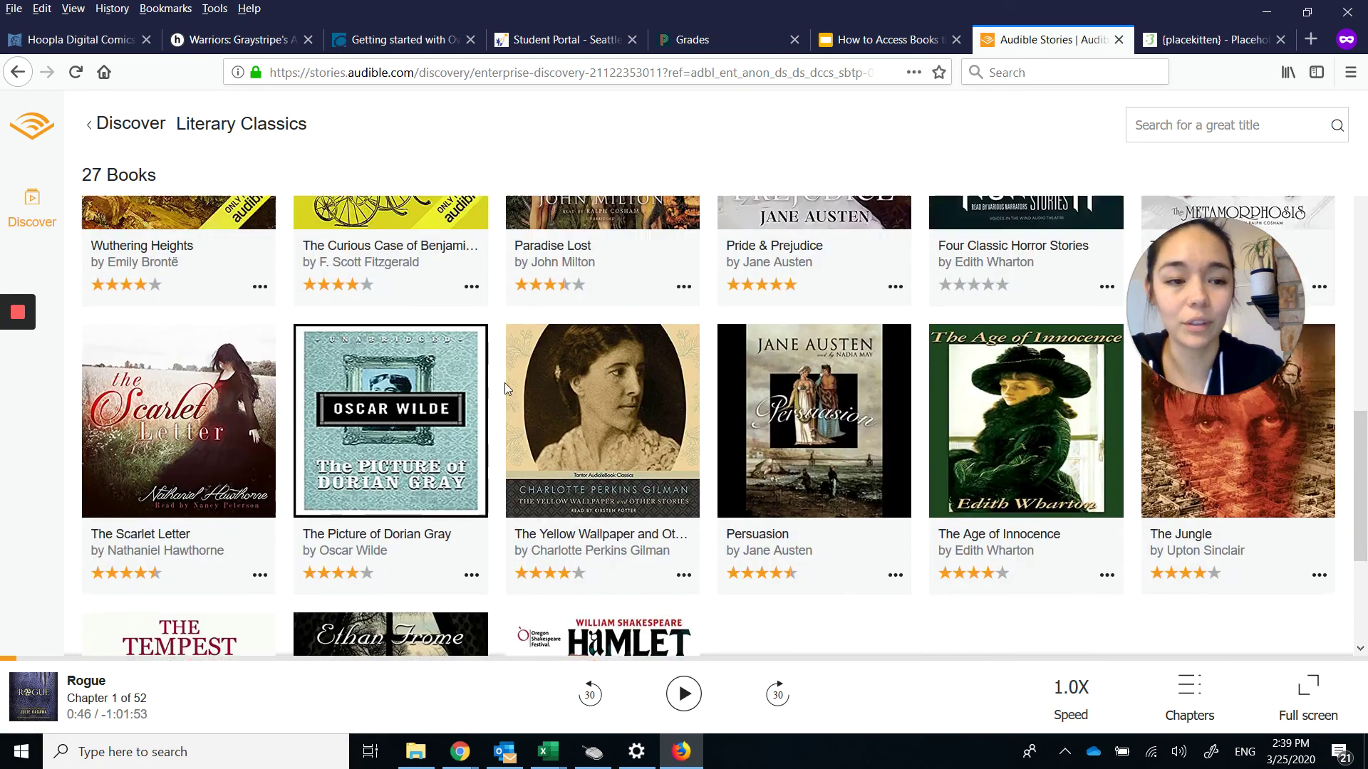
pyautogui.scroll(12, 489, 373)
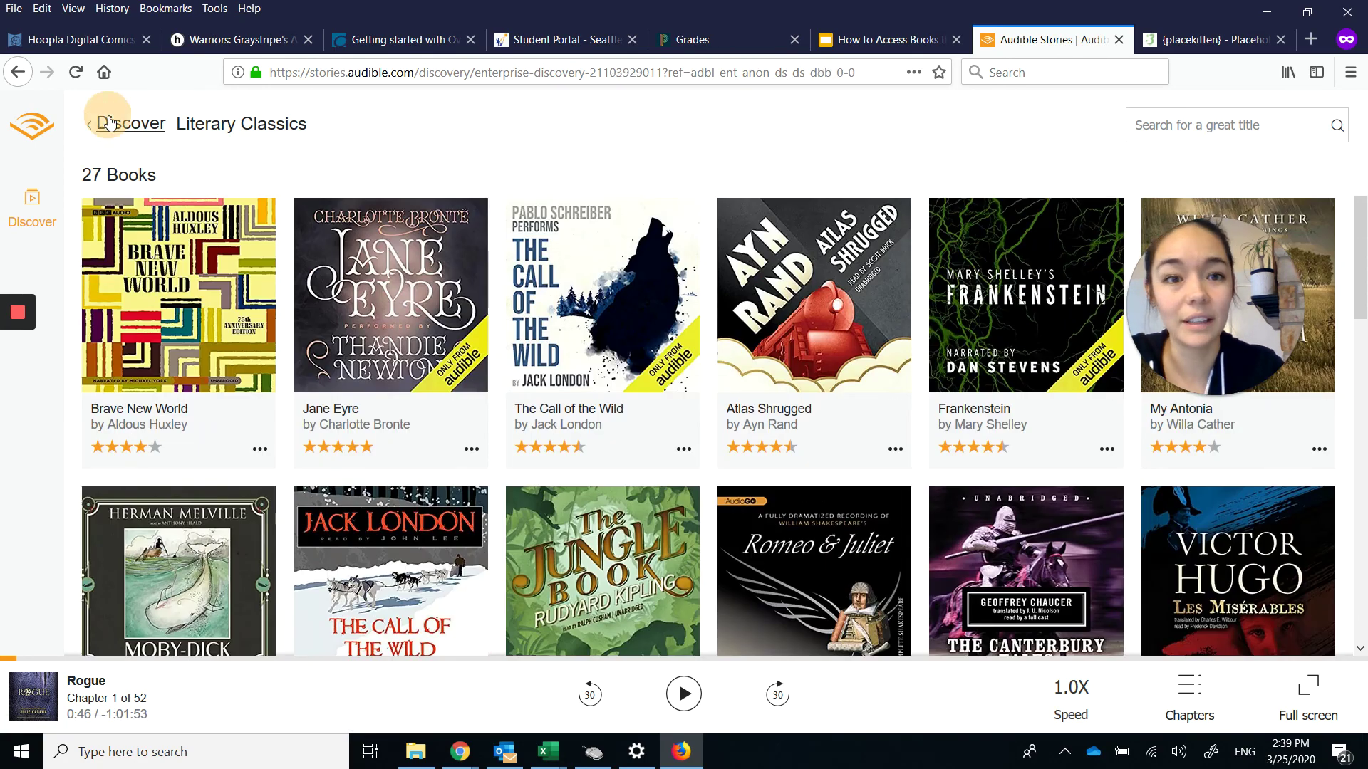
# Open the 150-book Para escuchar en español collection from Discover and scroll through it.
pyautogui.click(120, 123)
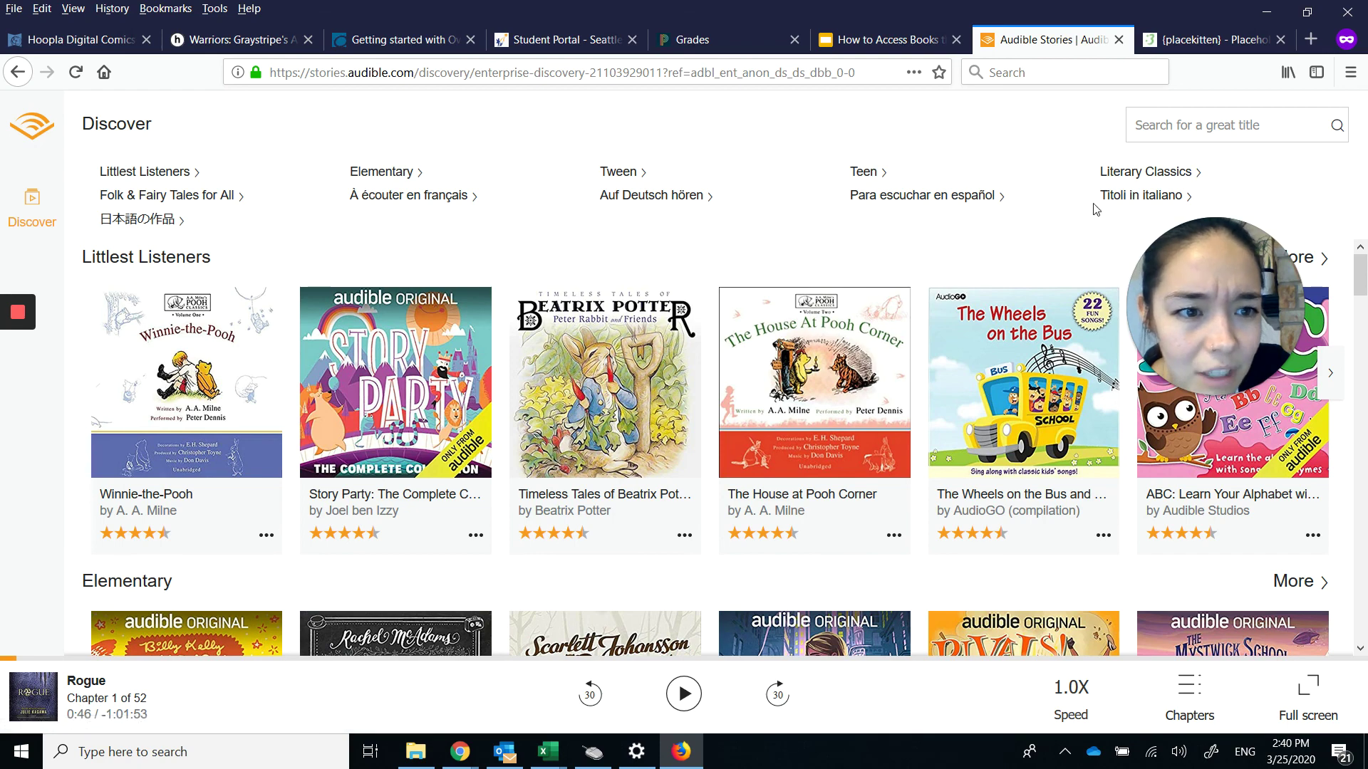
pyautogui.click(955, 207)
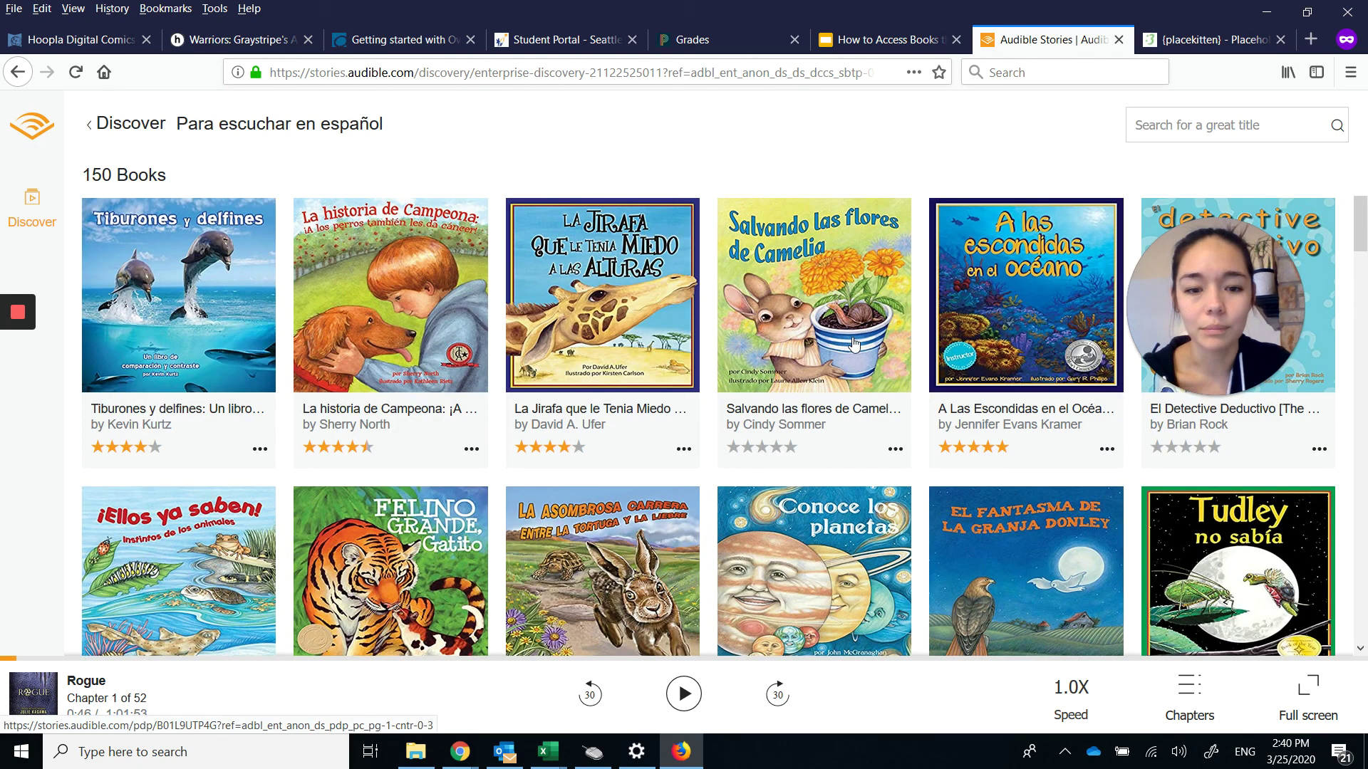
pyautogui.scroll(-2, 855, 346)
pyautogui.scroll(-5, 854, 345)
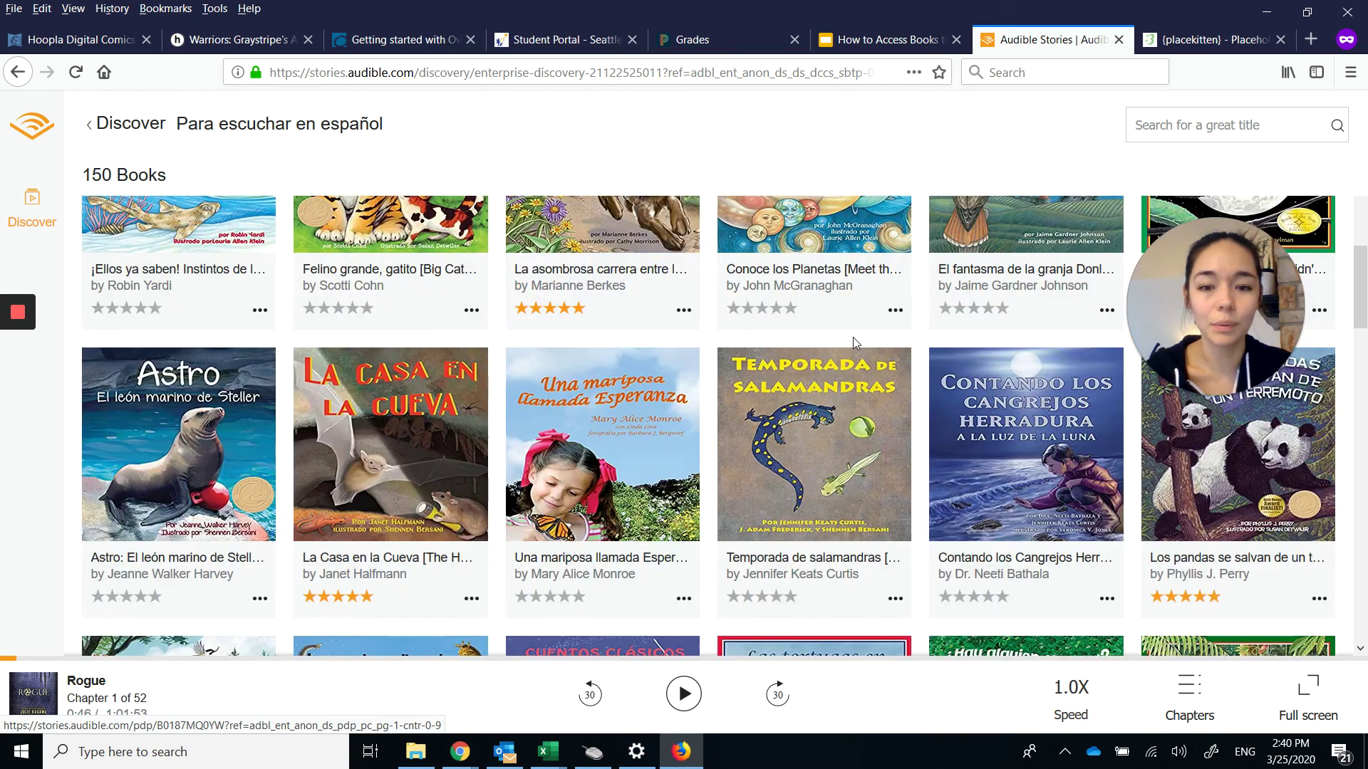